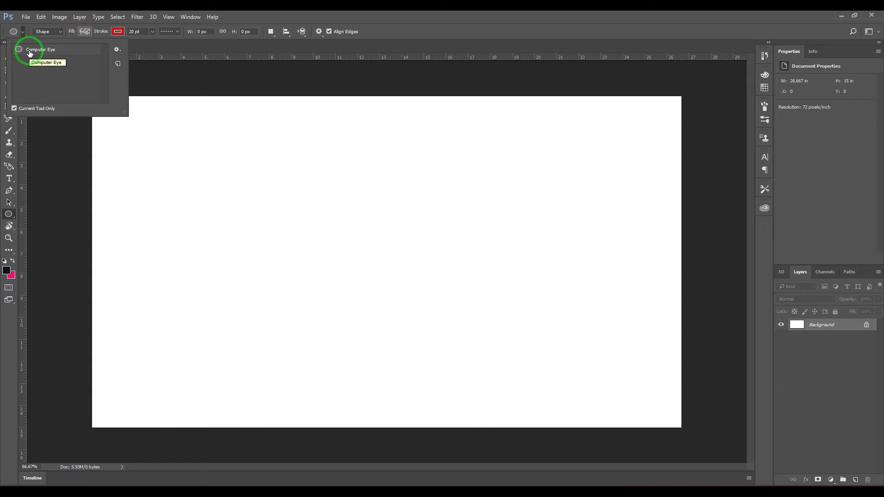
# Apply the Computer Eye preset, draw a 507 px test circle, then delete its Ellipse 1 layer.
pyautogui.click(30, 53)
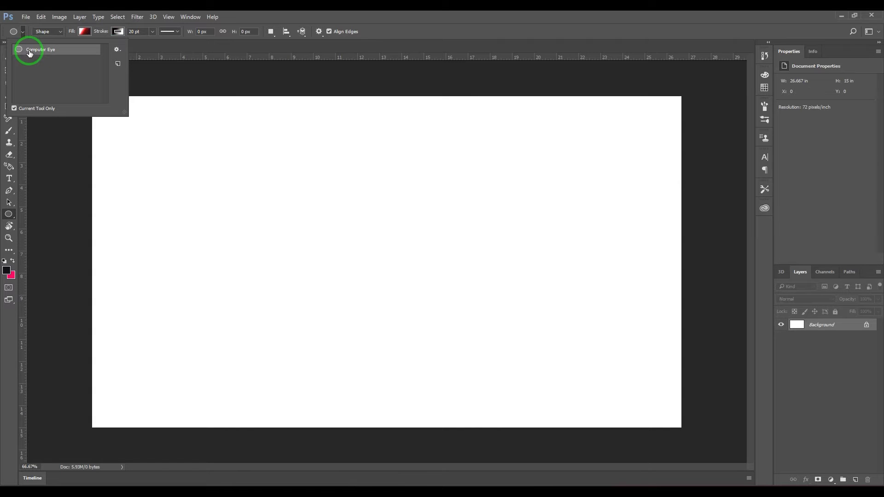
pyautogui.moveTo(290, 165); pyautogui.dragTo(477, 321)
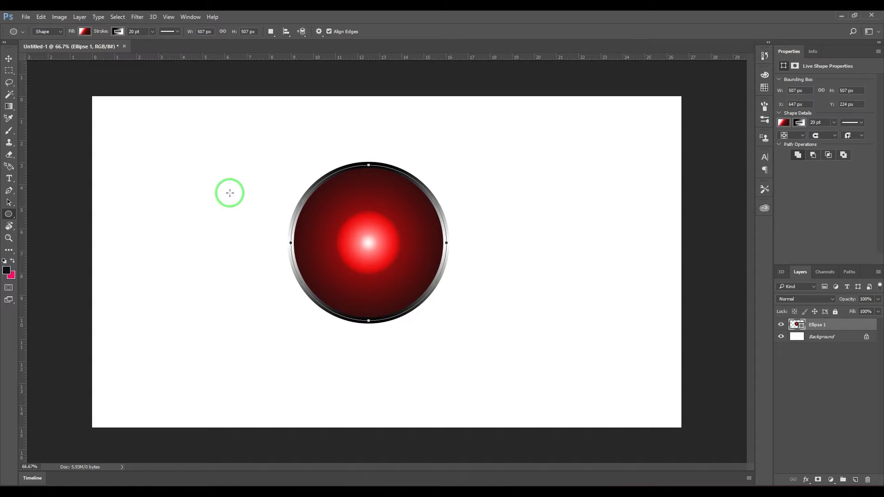
pyautogui.moveTo(857, 328); pyautogui.dragTo(867, 479)
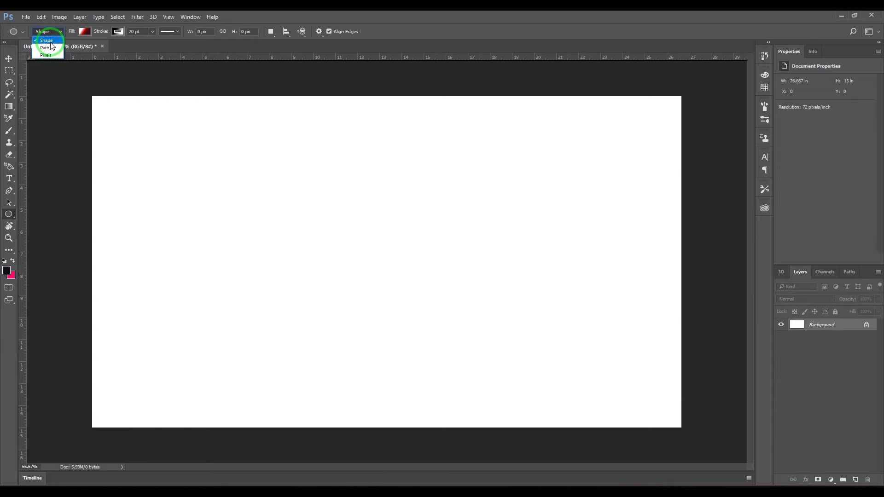
# In Shape mode, set the fill to No Color, then draw and undo a 602 px outline-only test circle.
pyautogui.click(51, 43)
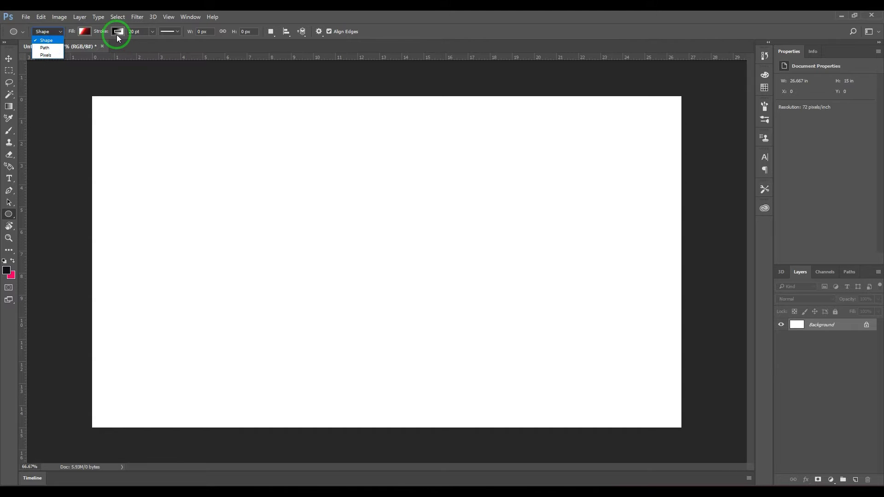
pyautogui.click(43, 41)
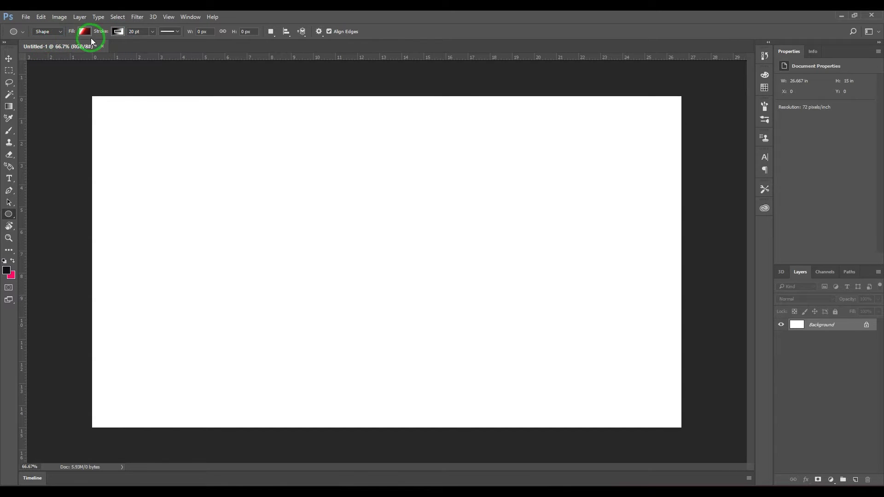
pyautogui.click(83, 32)
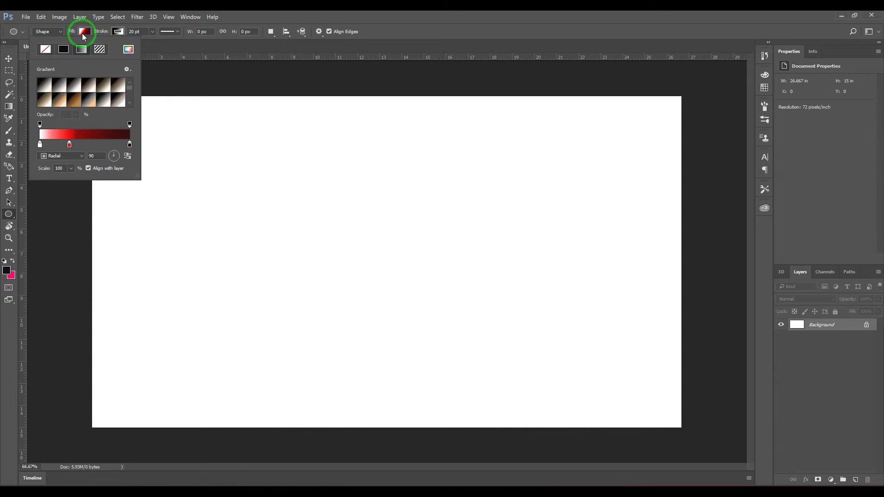
pyautogui.click(45, 50)
pyautogui.click(385, 10)
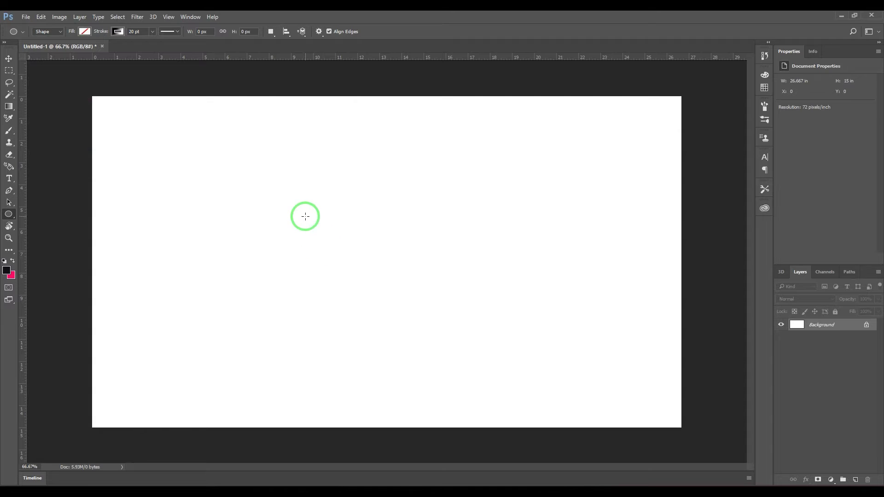
pyautogui.moveTo(285, 176); pyautogui.dragTo(474, 355)
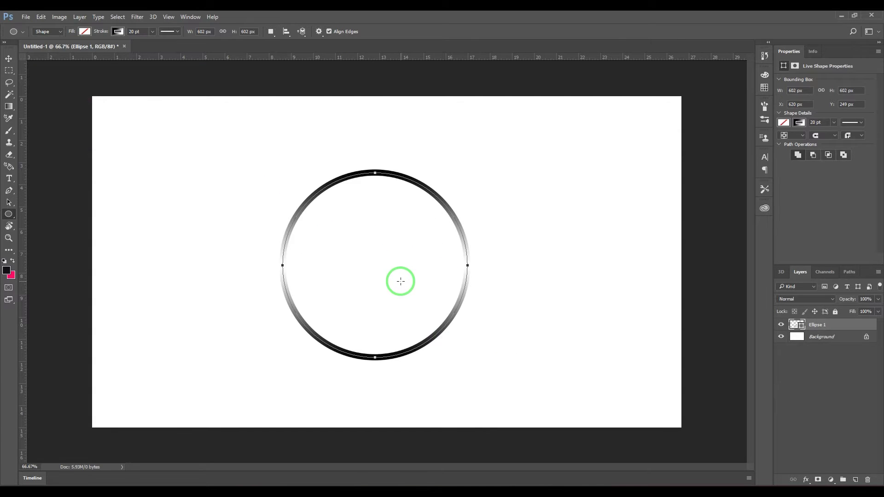
pyautogui.hotkey('ctrl', 'z')
pyautogui.click(86, 32)
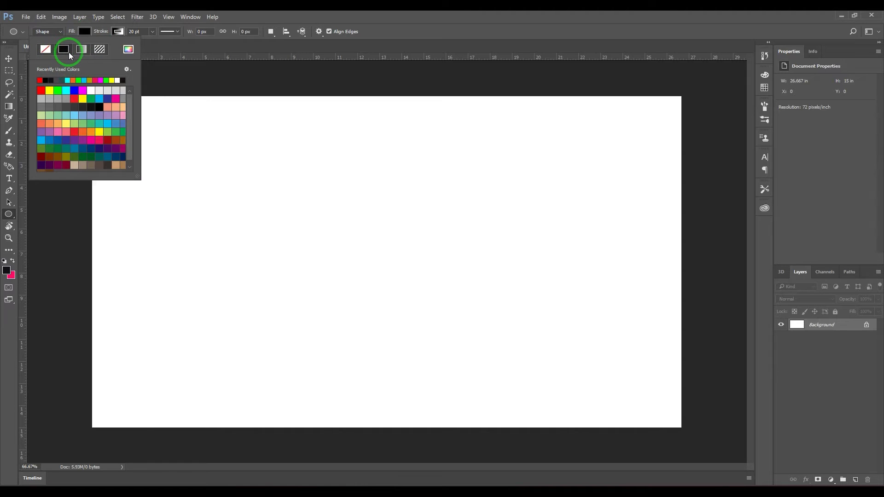
# Set the shape fill to magenta, draw a test circle, and undo it.
pyautogui.click(82, 91)
pyautogui.click(336, 16)
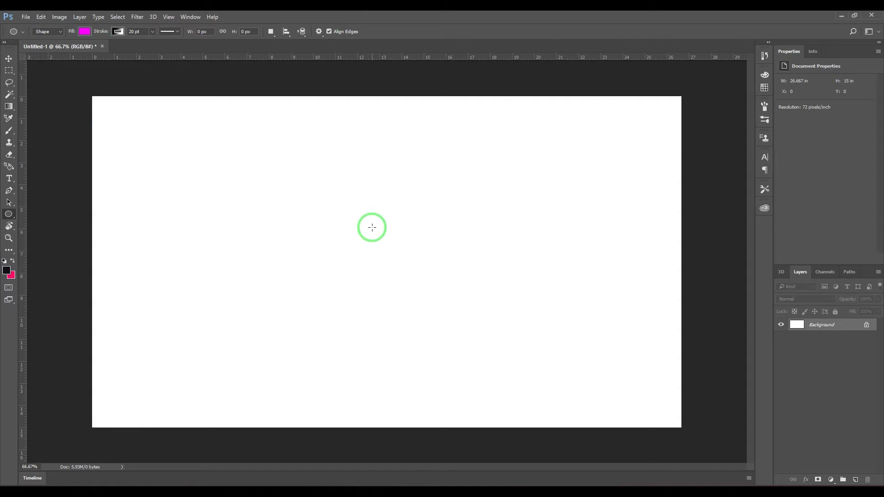
pyautogui.moveTo(256, 166); pyautogui.dragTo(464, 317)
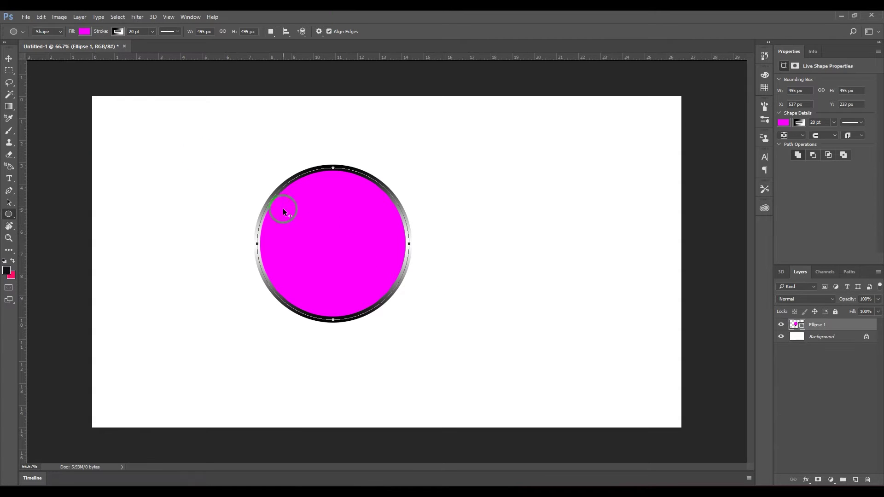
pyautogui.hotkey('ctrl', 'z')
# Switch the fill to a brown-to-cream gradient preset and draw a 648 px circle.
pyautogui.click(85, 32)
pyautogui.click(82, 49)
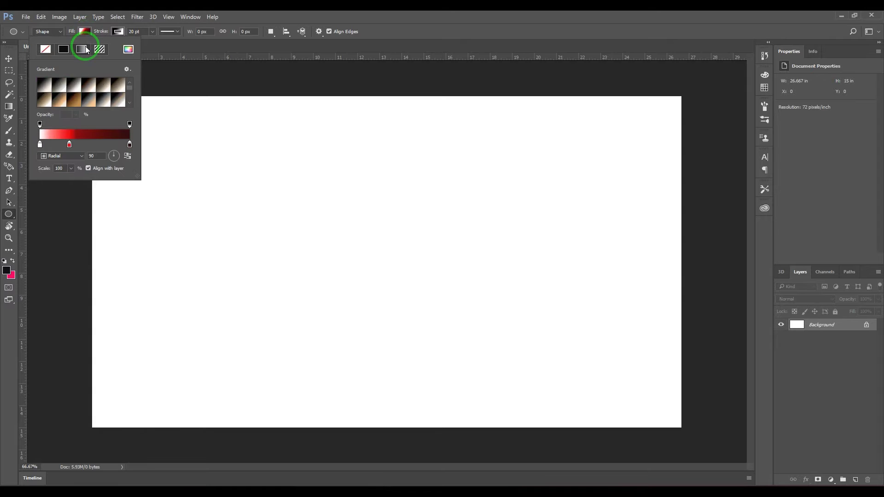
pyautogui.click(87, 90)
pyautogui.click(100, 102)
pyautogui.click(118, 102)
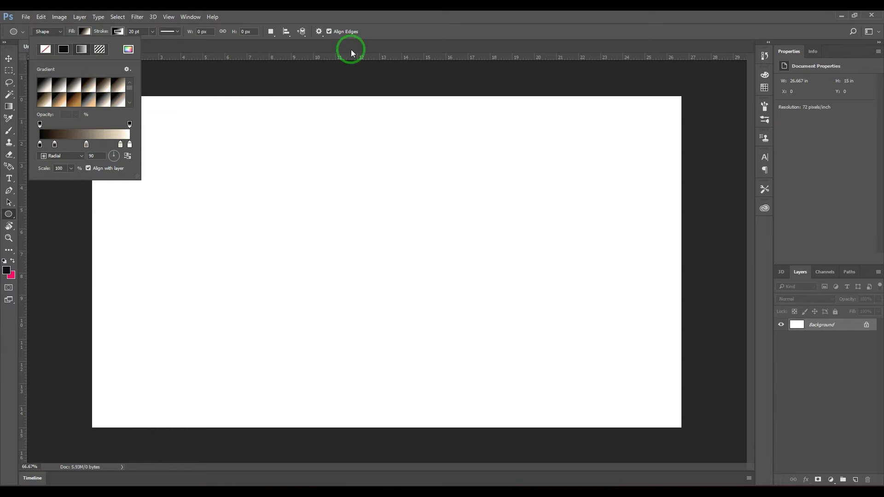
pyautogui.click(353, 206)
pyautogui.moveTo(266, 154); pyautogui.dragTo(466, 353)
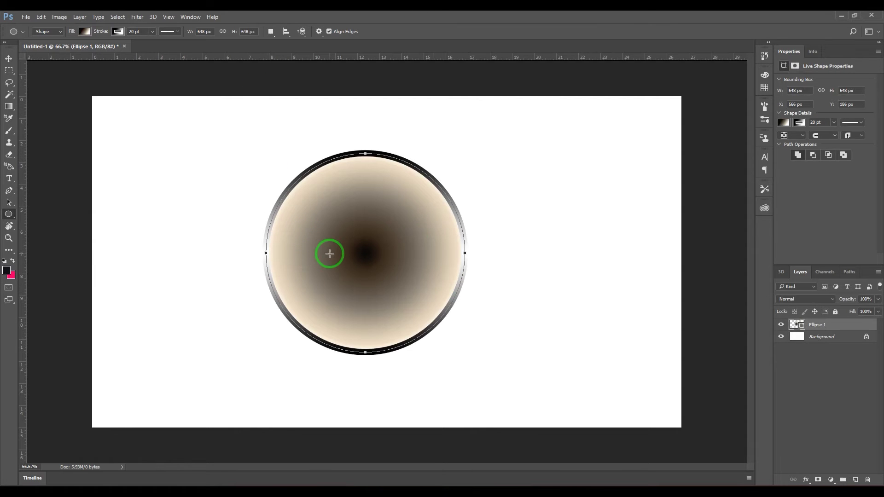
# Undo the gradient circle, then try a grainy pattern fill on a test circle and undo it.
pyautogui.hotkey('ctrl', 'z')
pyautogui.click(85, 31)
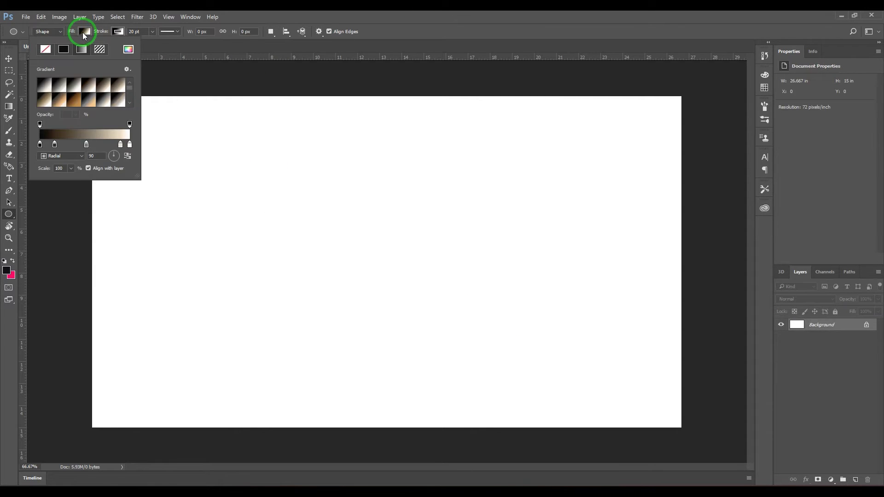
pyautogui.click(99, 49)
pyautogui.click(103, 84)
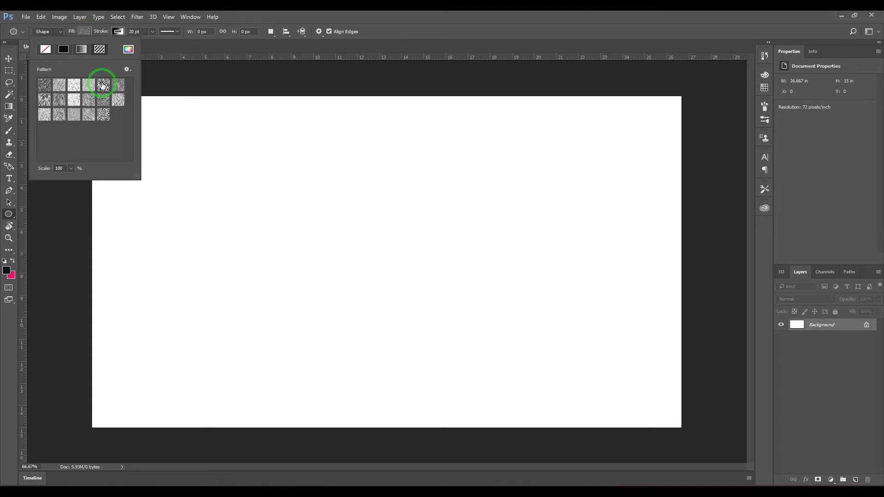
pyautogui.click(421, 27)
pyautogui.moveTo(266, 186); pyautogui.dragTo(506, 377)
pyautogui.hotkey('ctrl', 'z')
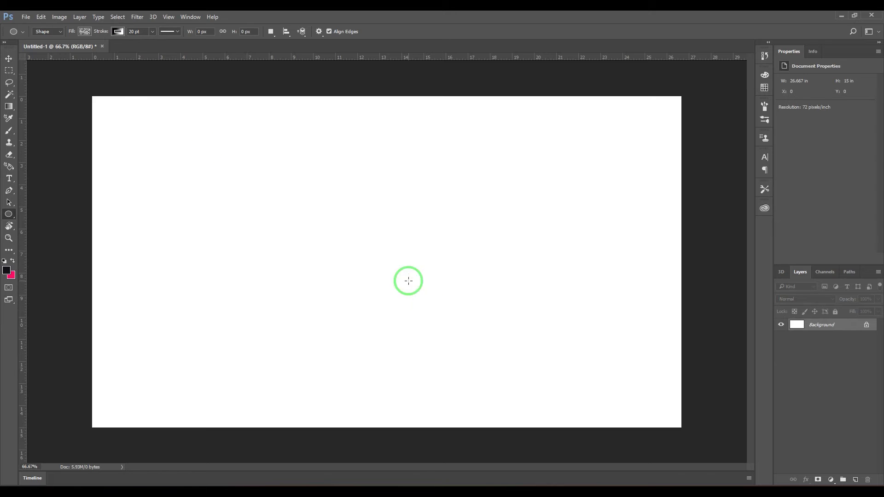
# Set the shape fill back to a solid yellow colour.
pyautogui.click(84, 31)
pyautogui.click(63, 49)
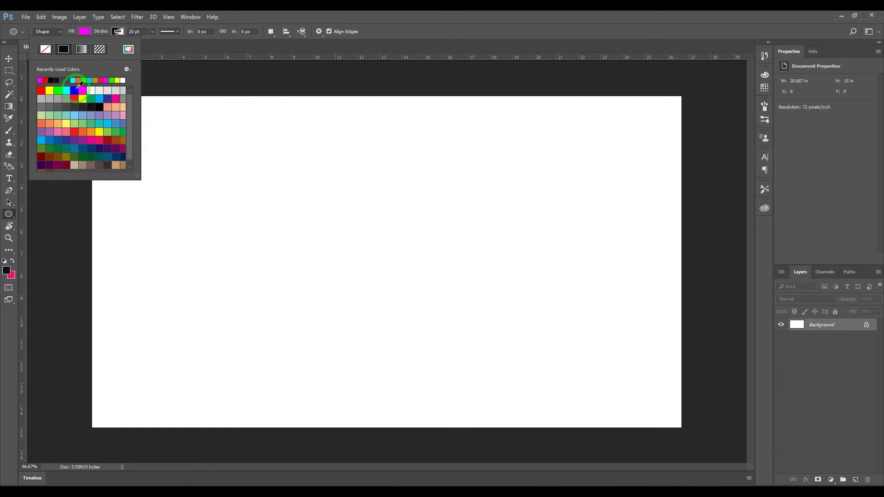
pyautogui.click(50, 90)
pyautogui.click(161, 45)
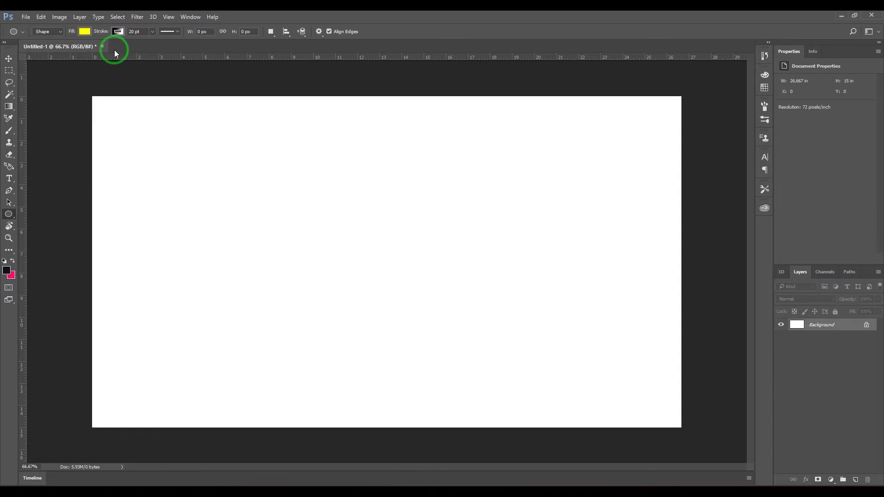
# Give the stroke a pattern, then draw and undo a yellow test circle with a patterned outline.
pyautogui.click(117, 31)
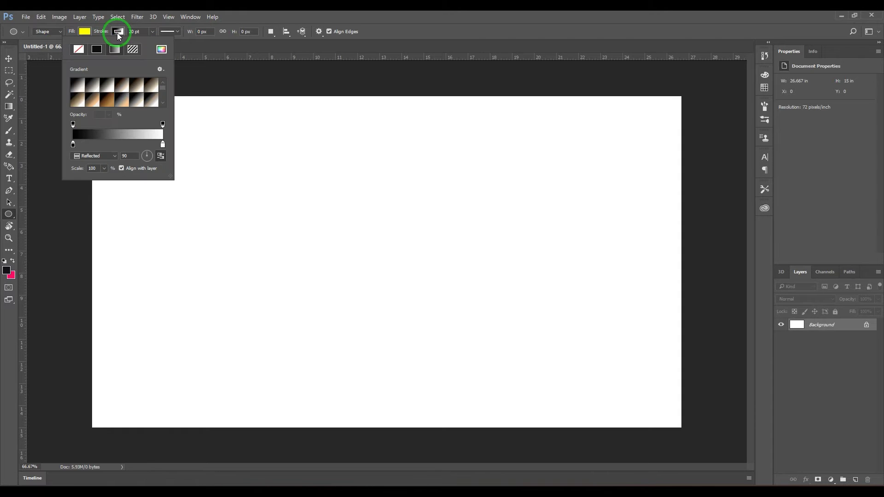
pyautogui.click(78, 48)
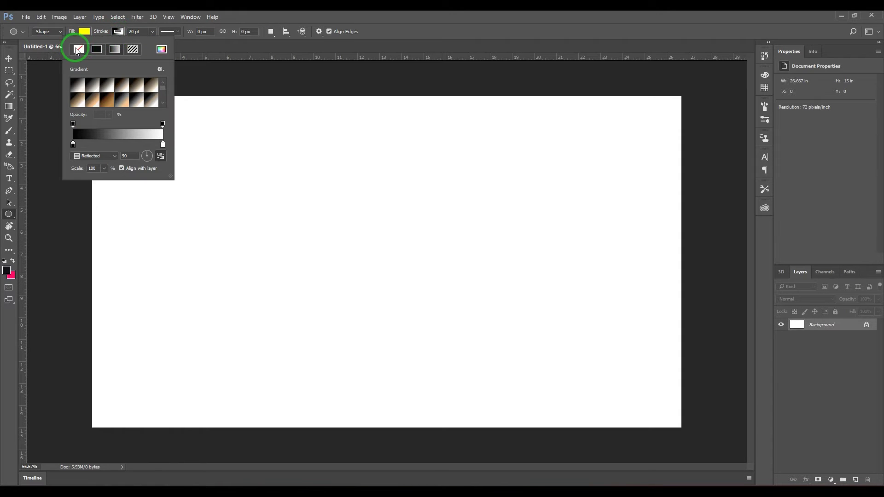
pyautogui.click(113, 48)
pyautogui.click(97, 49)
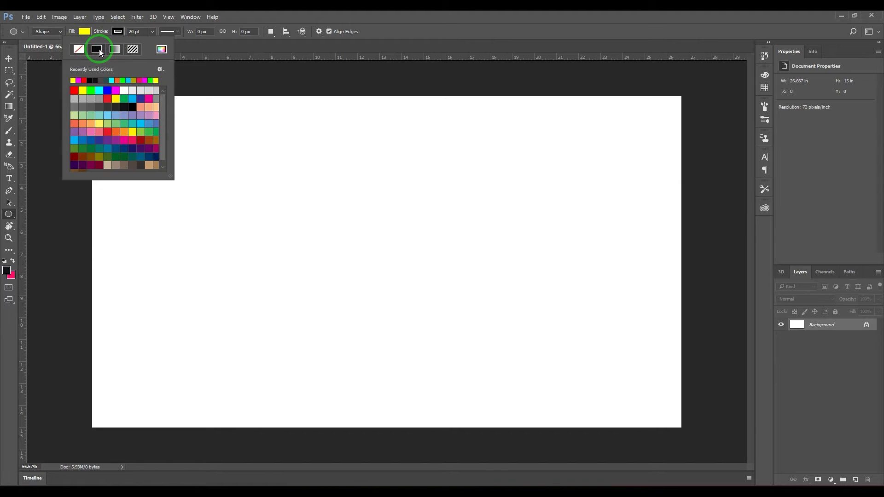
pyautogui.click(134, 50)
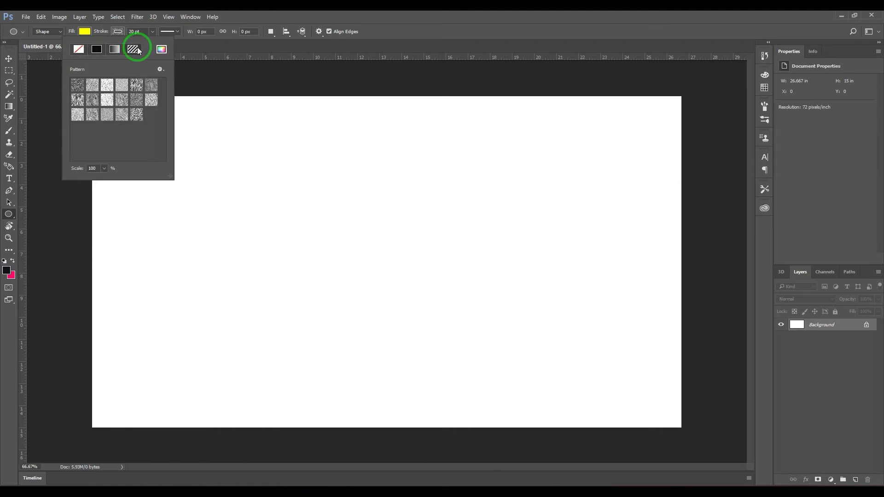
pyautogui.click(382, 17)
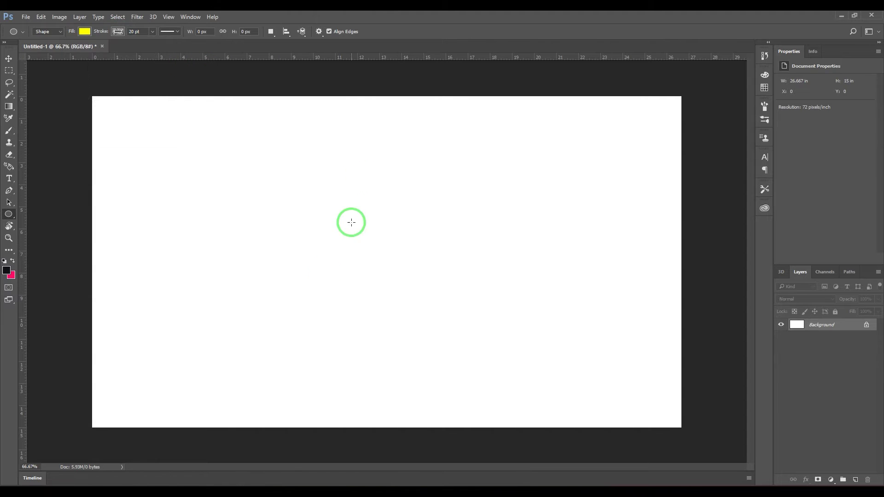
pyautogui.moveTo(266, 182); pyautogui.dragTo(438, 332)
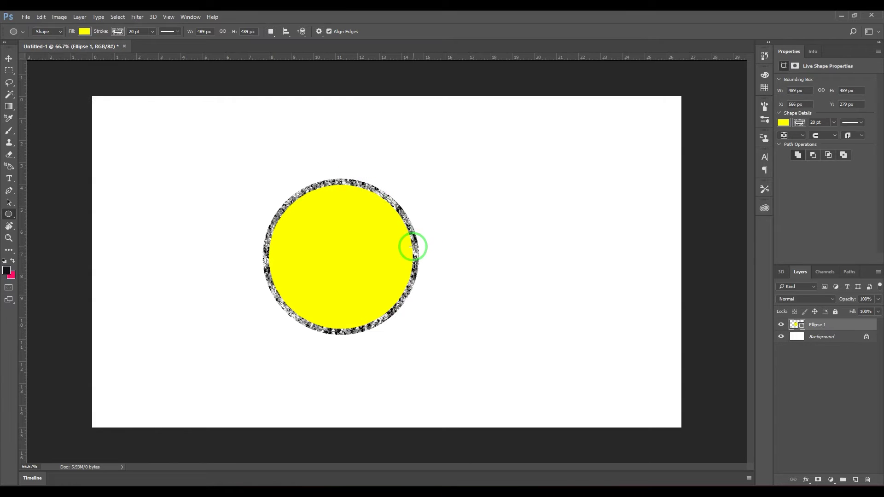
pyautogui.hotkey('ctrl', 'z')
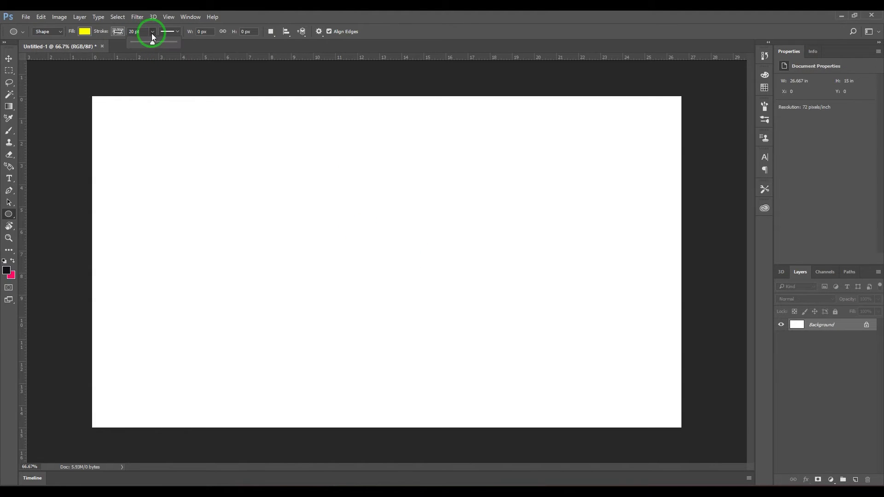
# Change the stroke width, then draw and undo a yellow test circle.
pyautogui.click(141, 33)
pyautogui.write('22')
pyautogui.press('Return')
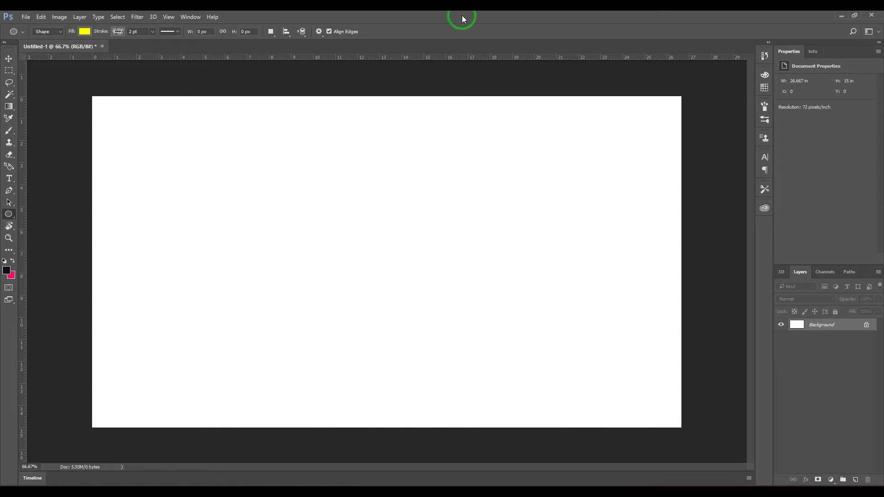
pyautogui.moveTo(200, 198); pyautogui.dragTo(410, 364)
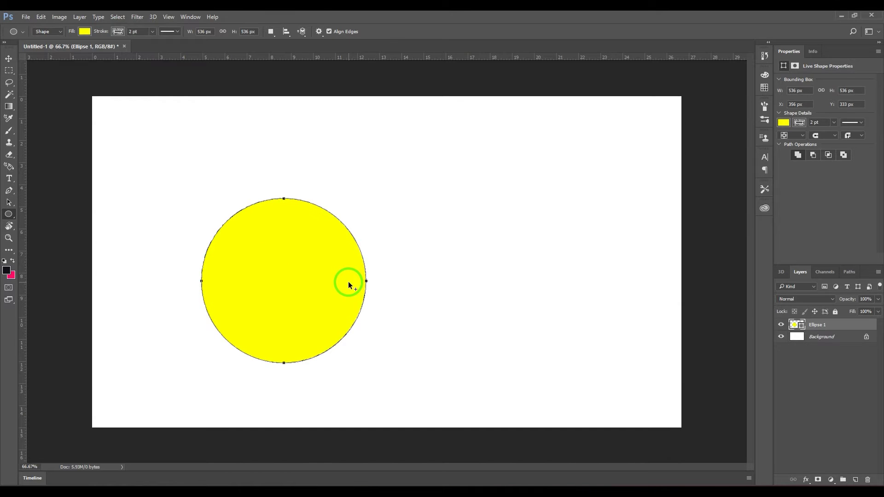
pyautogui.hotkey('ctrl', 'z')
# Make the stroke a dashed line in solid blue.
pyautogui.click(139, 31)
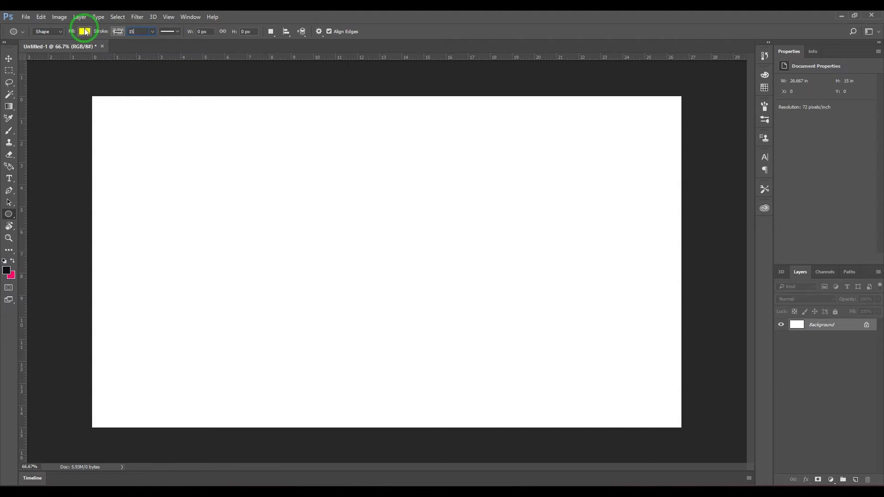
pyautogui.click(175, 32)
pyautogui.click(175, 75)
pyautogui.click(347, 14)
pyautogui.click(118, 33)
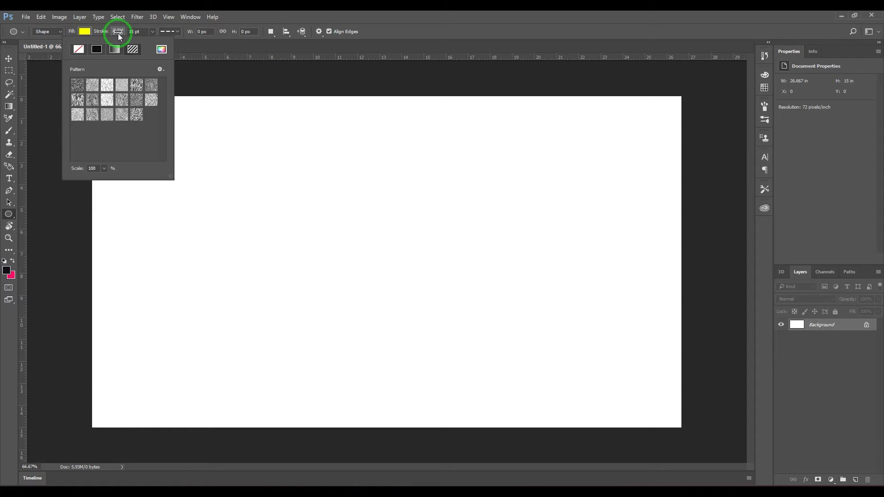
pyautogui.click(100, 51)
pyautogui.click(107, 90)
pyautogui.click(367, 91)
# Draw and undo a test circle with the blue dashed outline.
pyautogui.moveTo(236, 165); pyautogui.dragTo(507, 373)
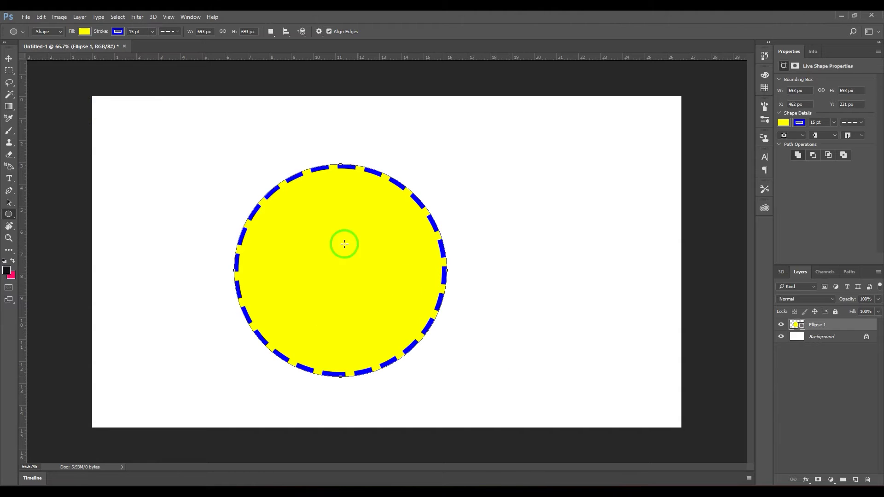
pyautogui.hotkey('ctrl', 'z')
pyautogui.click(173, 31)
pyautogui.click(170, 141)
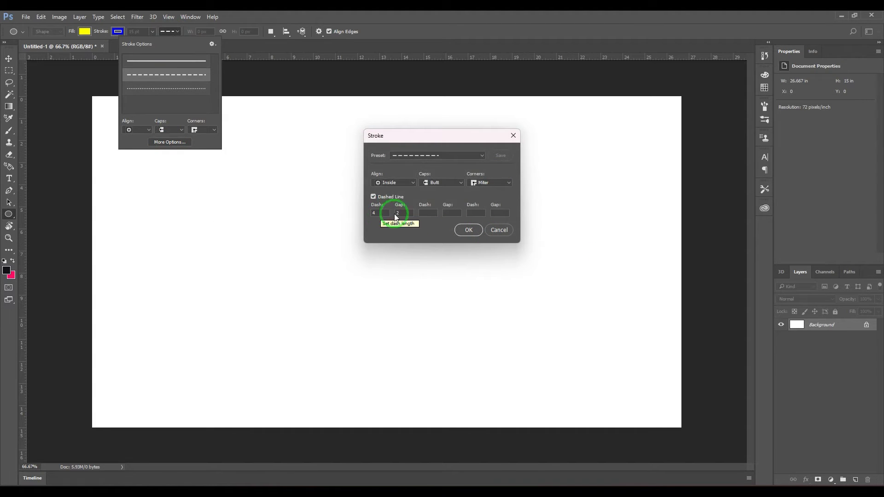
# Enter the custom dash/gap pattern 4, 2, 2, 3, 5, 3 and draw a 650 px circle with it.
pyautogui.click(402, 213)
pyautogui.click(428, 213)
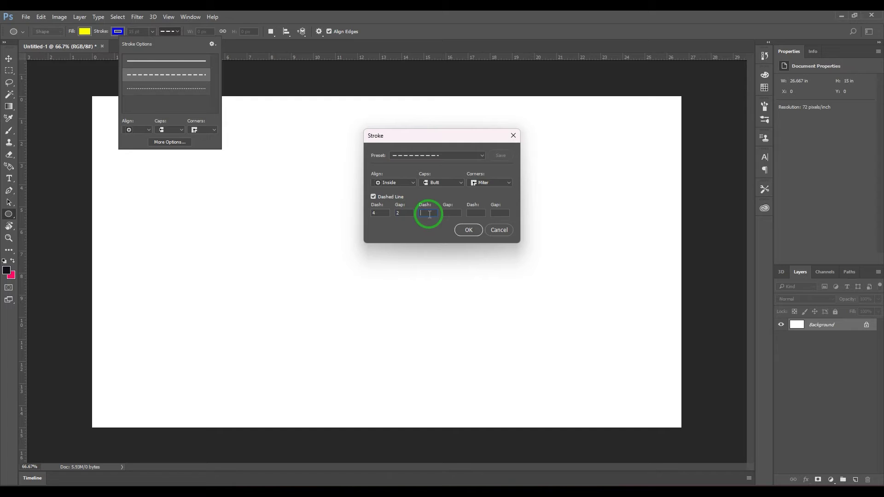
pyautogui.write('2')
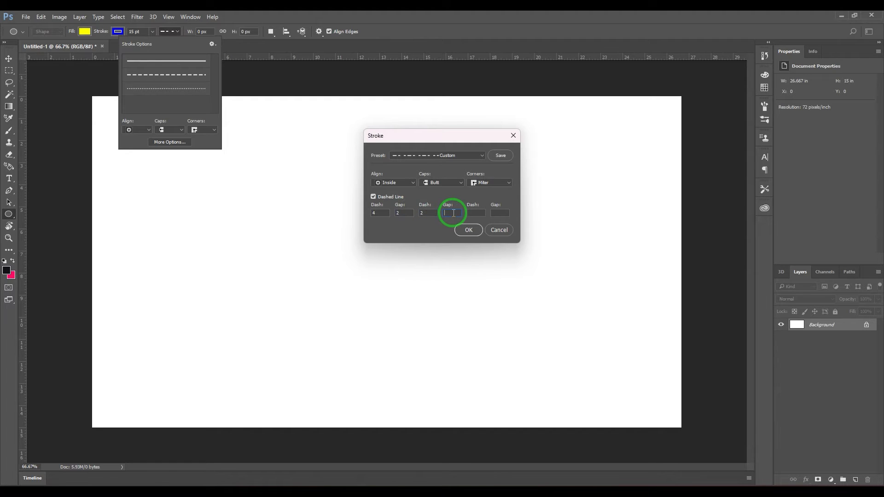
pyautogui.write('3')
pyautogui.write('5')
pyautogui.click(500, 214)
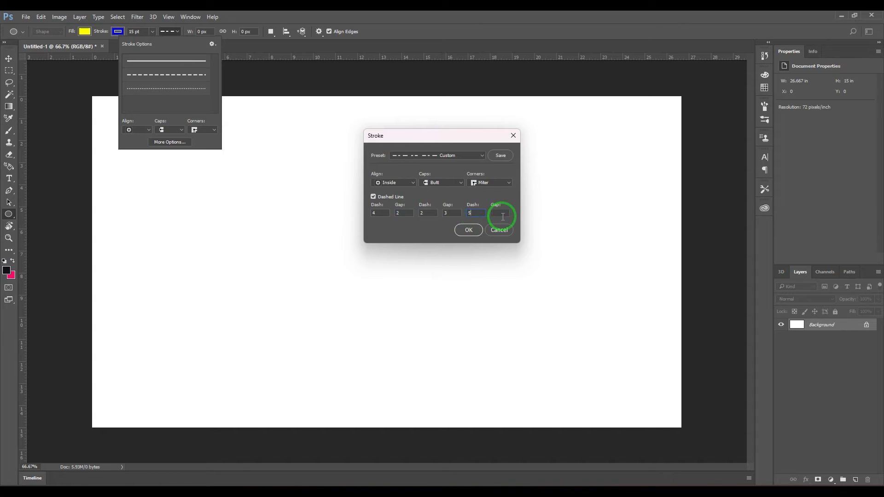
pyautogui.write('3')
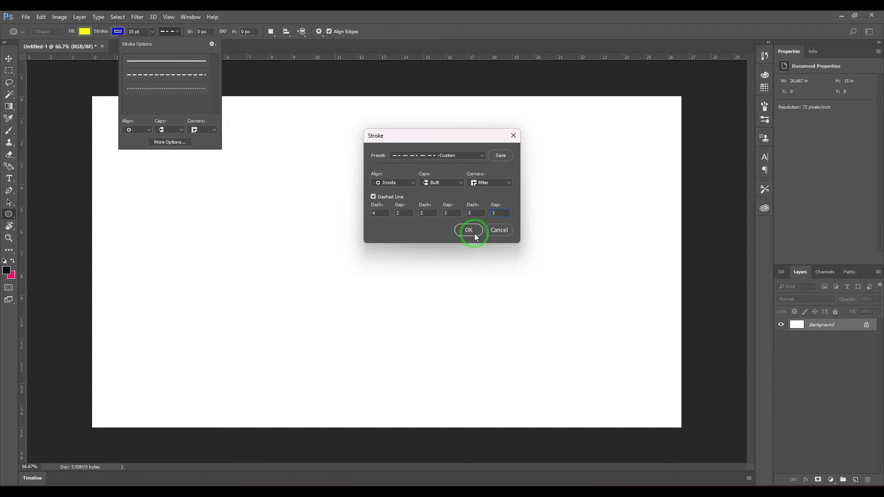
pyautogui.moveTo(472, 135); pyautogui.dragTo(498, 135)
pyautogui.click(495, 230)
pyautogui.click(483, 92)
pyautogui.moveTo(265, 178)
pyautogui.mouseDown()
pyautogui.moveTo(386, 282)
pyautogui.moveTo(546, 380)
pyautogui.mouseUp()
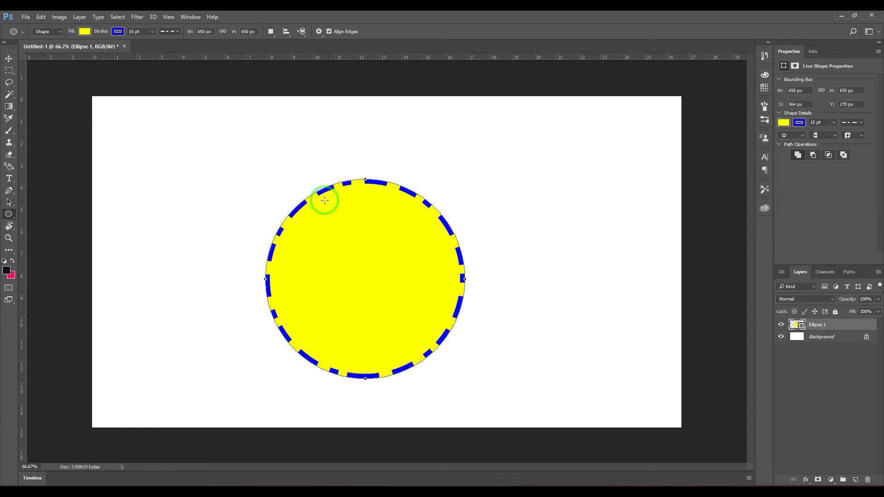
# Give the dashes round caps and zoom in on the top of the circle.
pyautogui.click(174, 34)
pyautogui.click(171, 130)
pyautogui.click(169, 146)
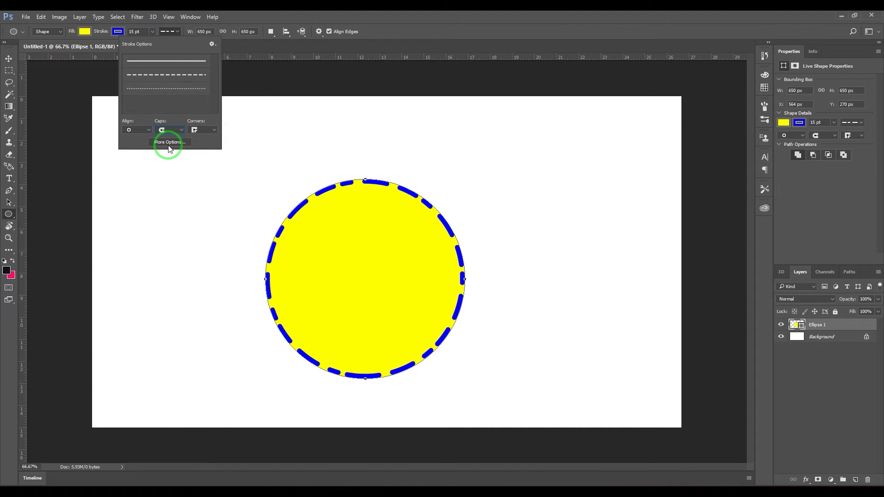
pyautogui.click(418, 156)
pyautogui.press('z')
pyautogui.moveTo(368, 185)
pyautogui.mouseDown()
pyautogui.moveTo(394, 207)
pyautogui.moveTo(371, 201)
pyautogui.mouseUp()
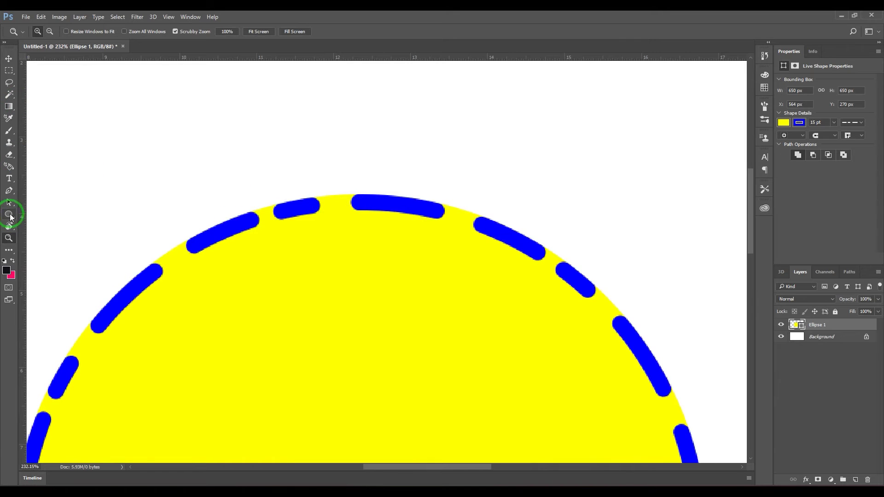
# With the path selected, compare butt and square dash caps before returning to round.
pyautogui.click(9, 203)
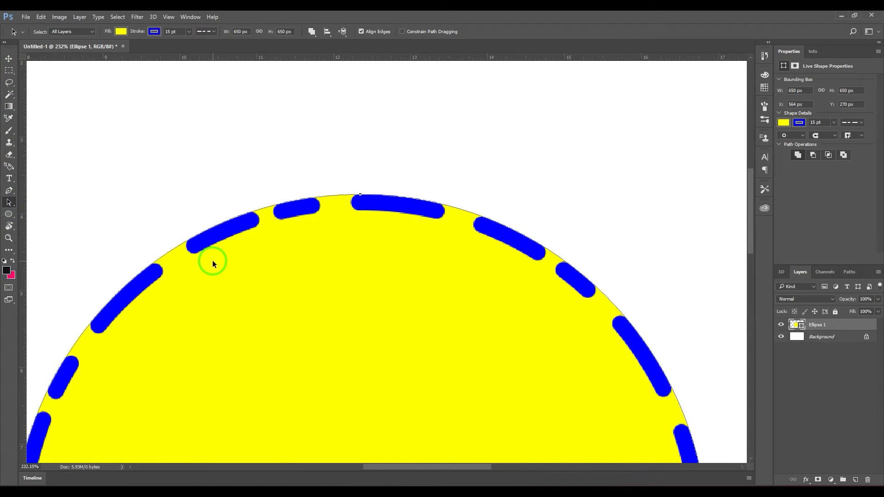
pyautogui.click(203, 32)
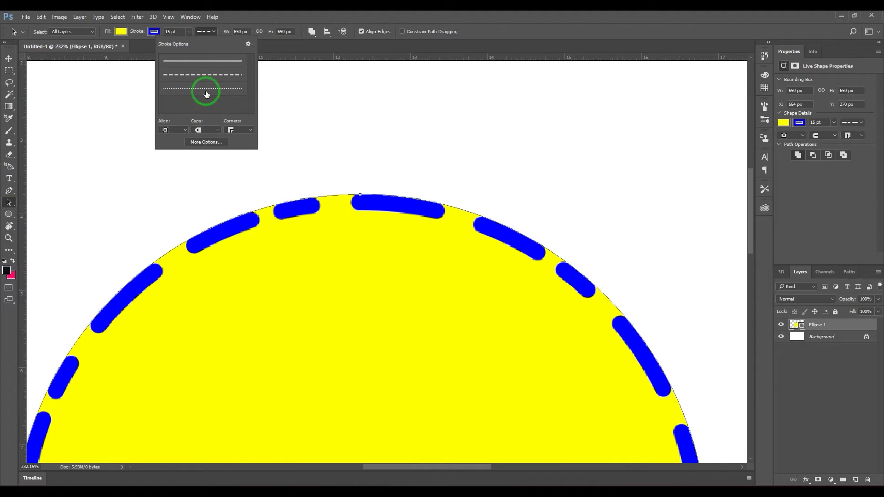
pyautogui.click(211, 131)
pyautogui.click(205, 148)
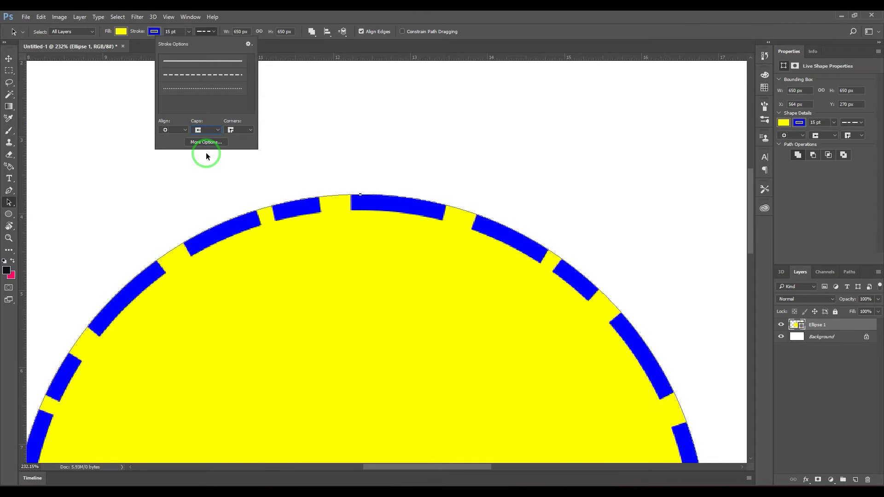
pyautogui.click(206, 131)
pyautogui.click(203, 138)
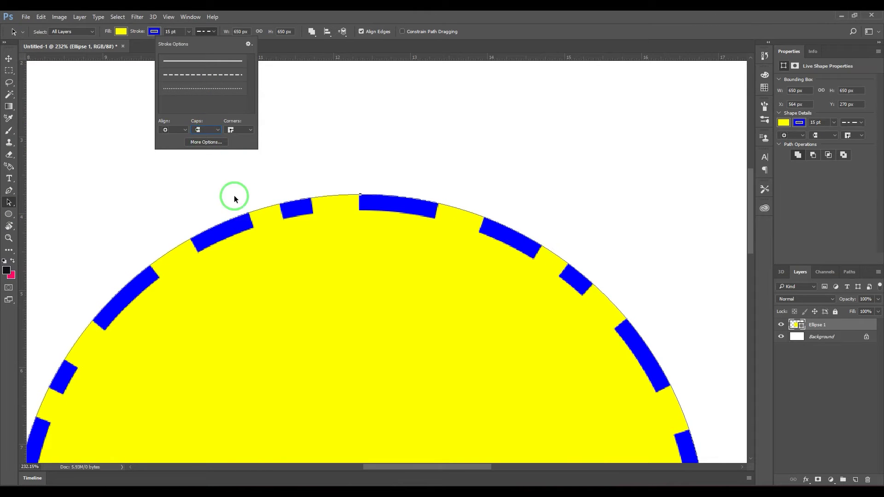
pyautogui.click(212, 127)
pyautogui.click(204, 140)
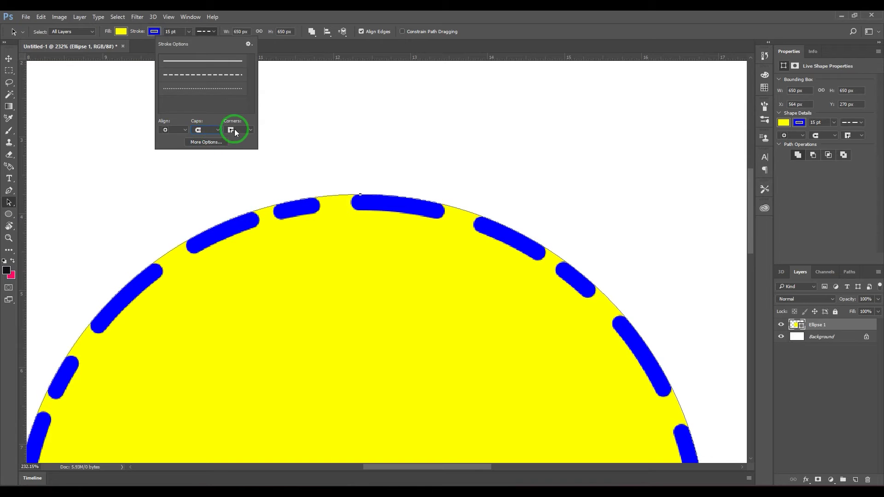
# Try inside and outside stroke alignment, then settle on centred alignment.
pyautogui.click(172, 131)
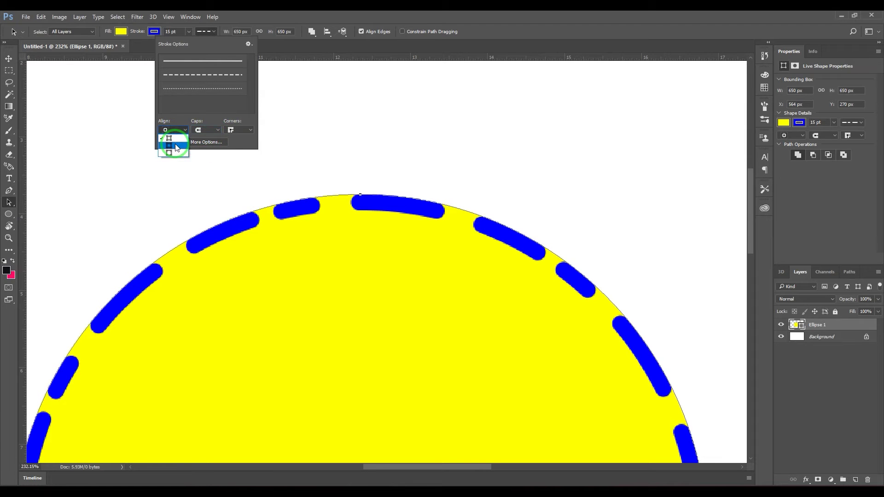
pyautogui.click(176, 146)
pyautogui.click(177, 134)
pyautogui.click(175, 140)
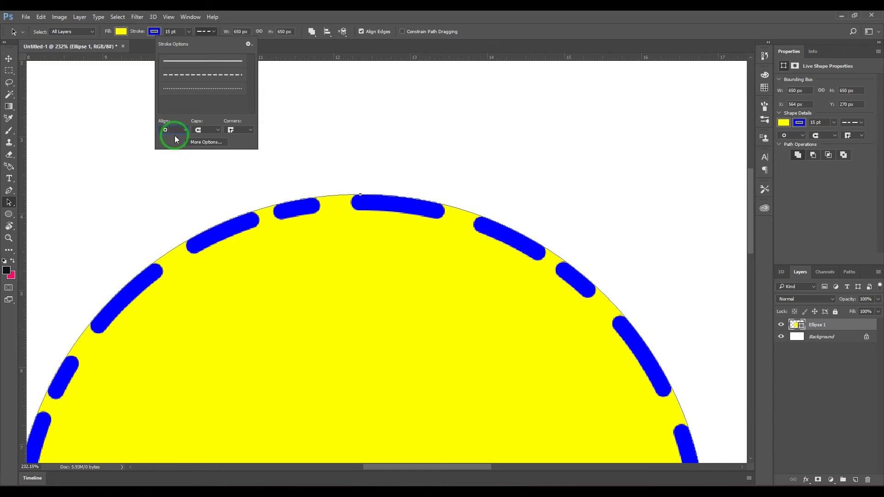
pyautogui.click(176, 133)
pyautogui.click(174, 153)
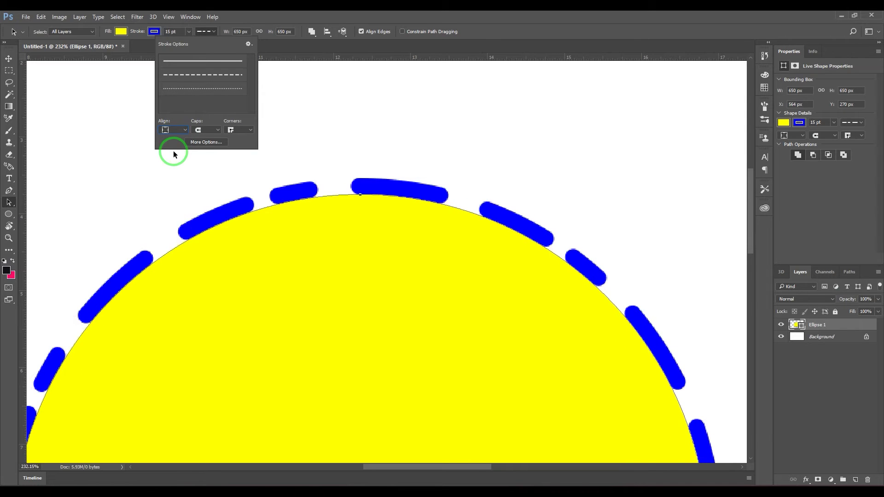
pyautogui.click(184, 133)
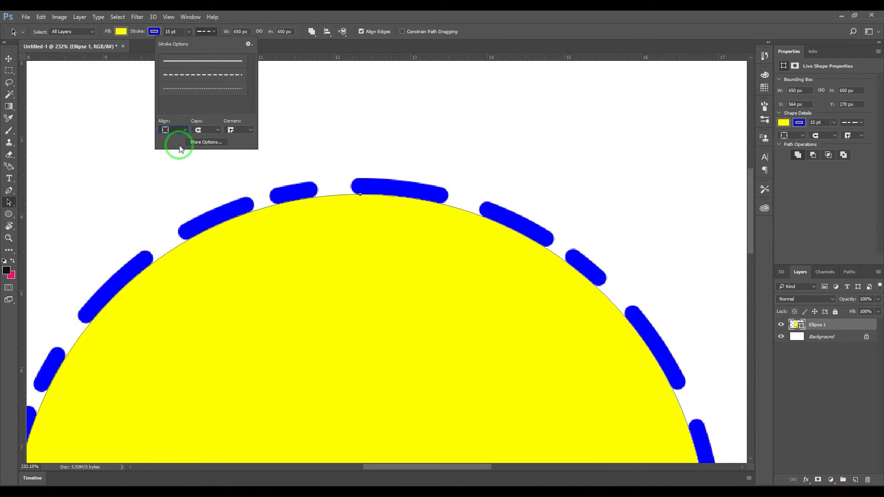
pyautogui.click(177, 147)
pyautogui.click(231, 129)
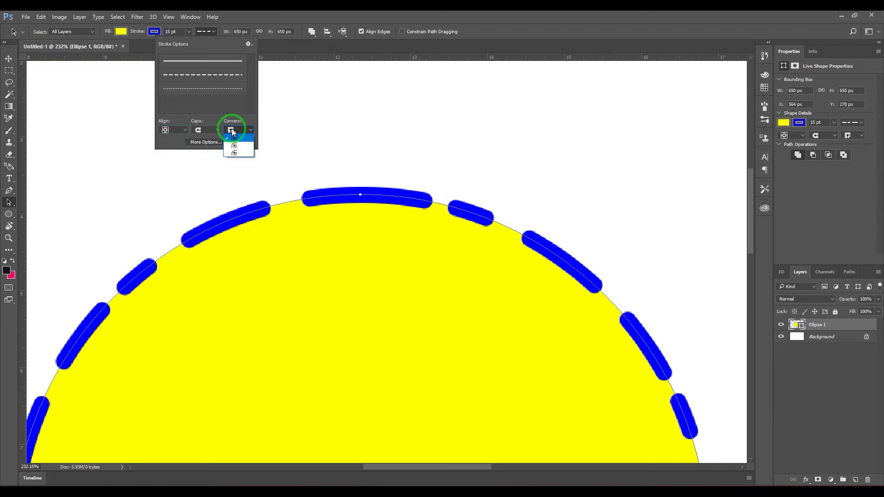
# Choose the second corner style and switch the outline to the dotted preset.
pyautogui.moveTo(232, 132); pyautogui.dragTo(242, 149)
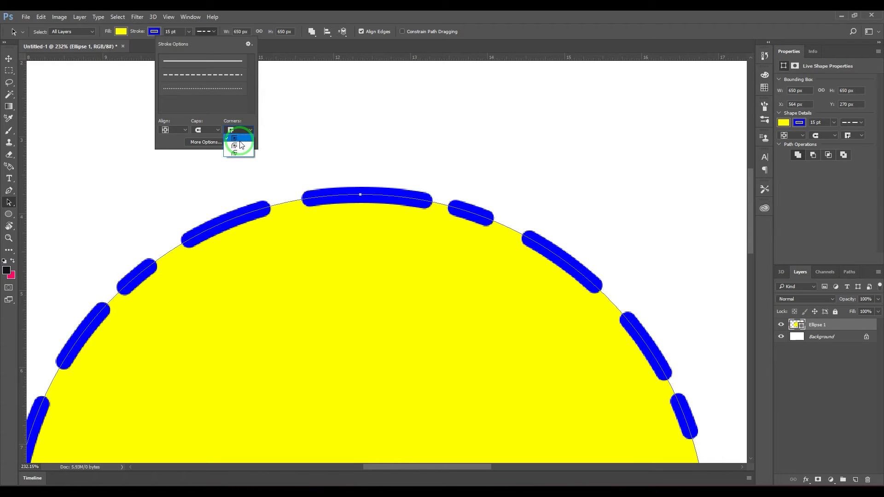
pyautogui.click(251, 119)
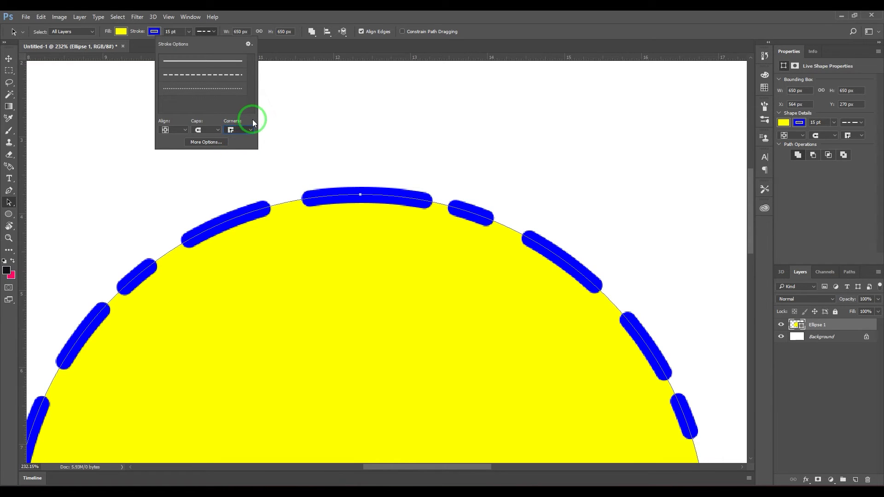
pyautogui.click(211, 74)
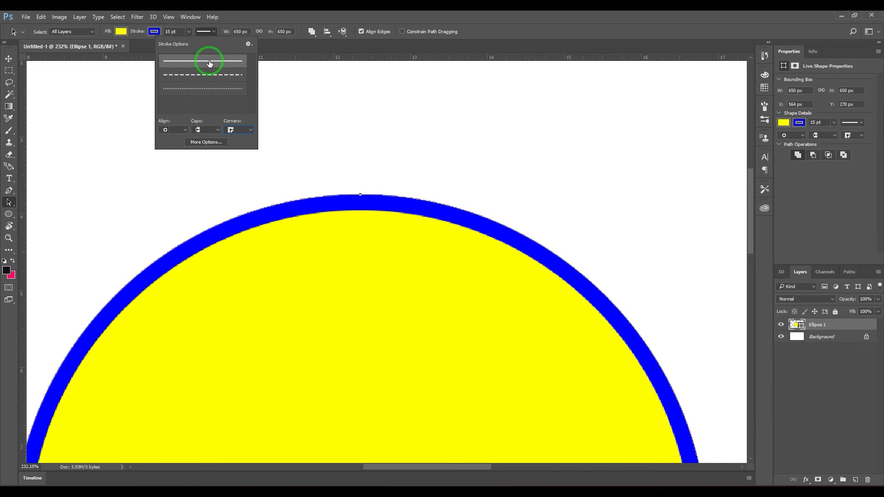
pyautogui.click(211, 88)
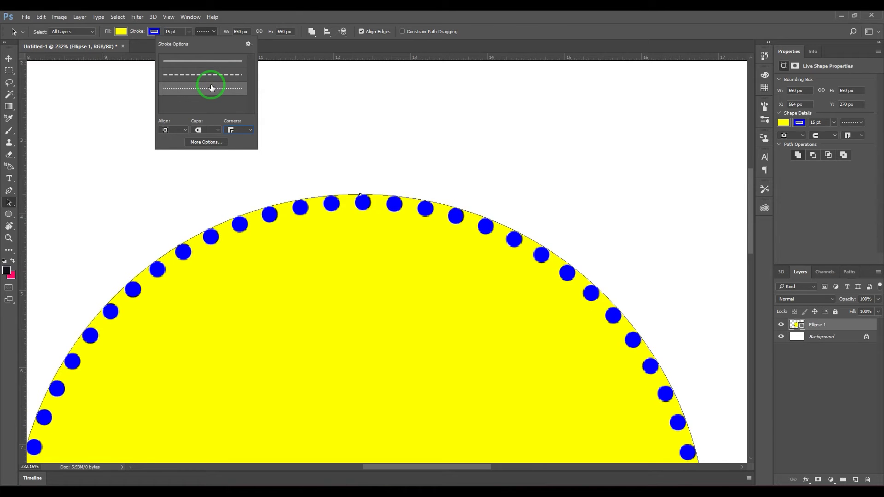
# Inspect the dotted stroke settings, cancel, and set the outline back to a solid line.
pyautogui.click(211, 142)
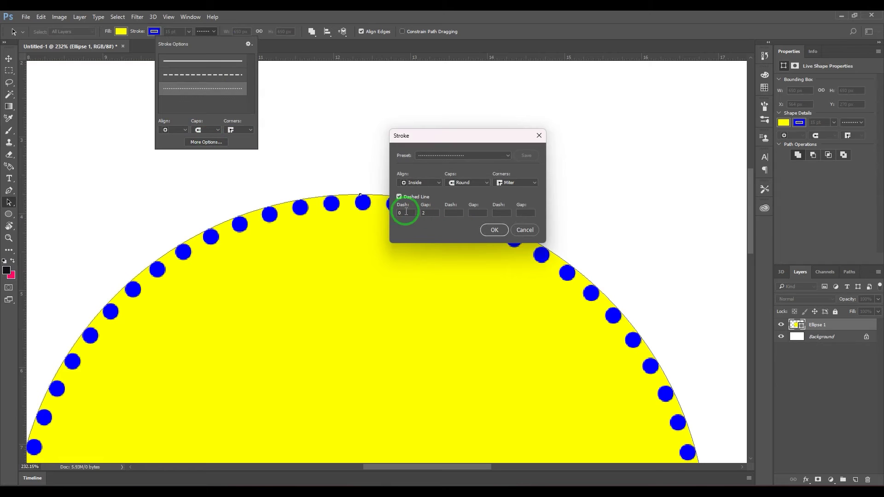
pyautogui.press('Tab')
pyautogui.click(524, 230)
pyautogui.click(216, 67)
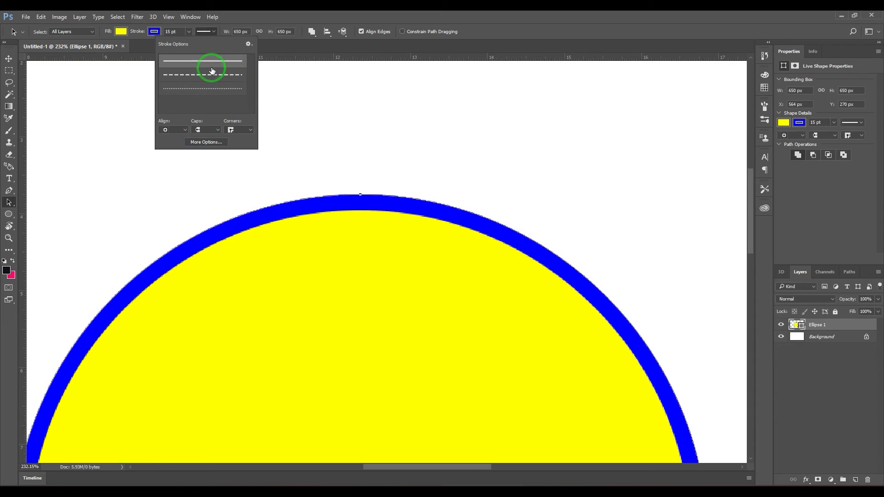
pyautogui.click(206, 141)
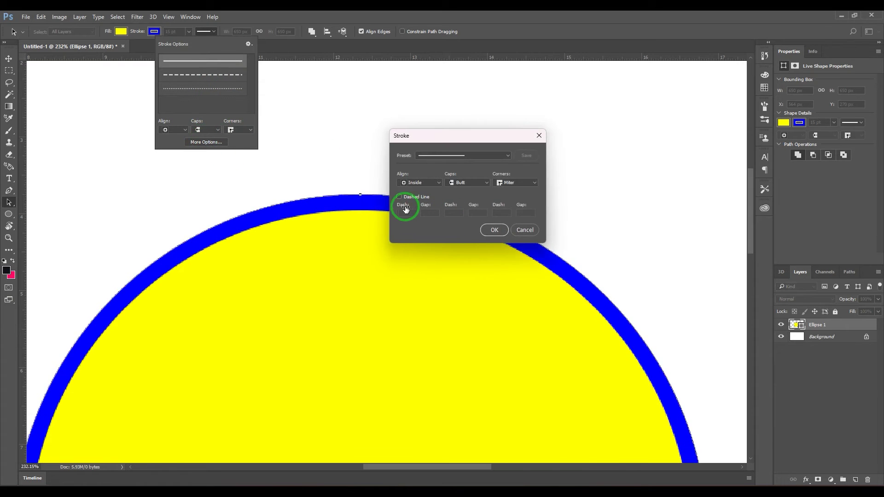
# Turn on dashed line with dash 0, gap 2 and round caps for a dotted outline.
pyautogui.click(399, 197)
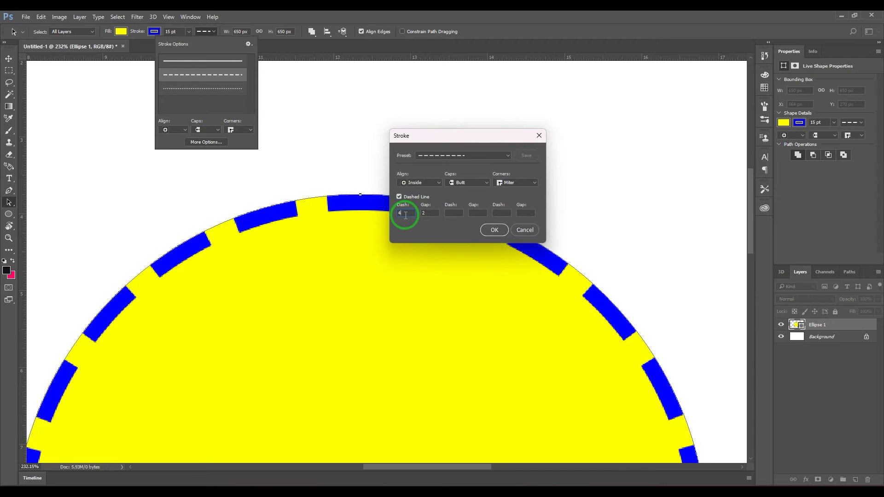
pyautogui.write('0')
pyautogui.press('Tab')
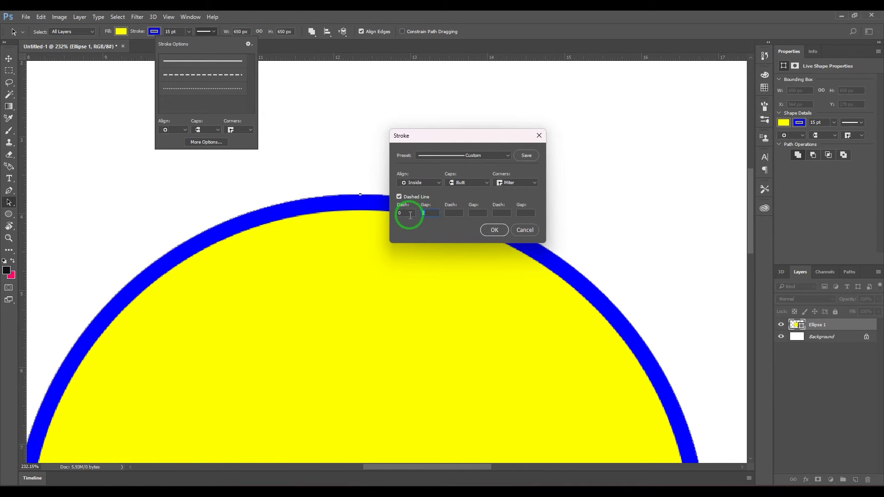
pyautogui.click(458, 182)
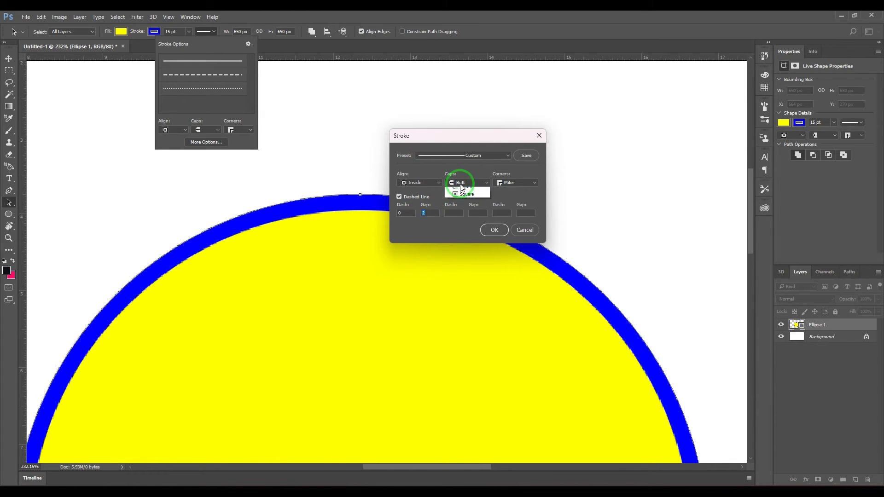
pyautogui.click(461, 199)
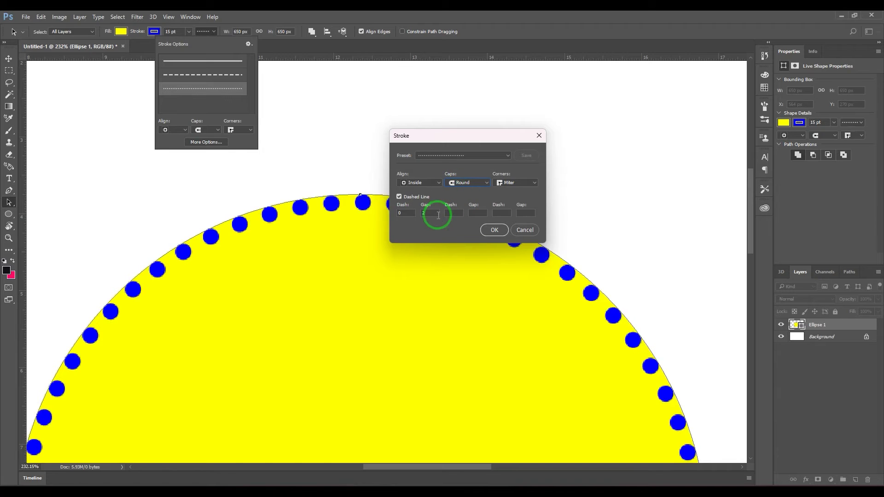
pyautogui.write('.18')
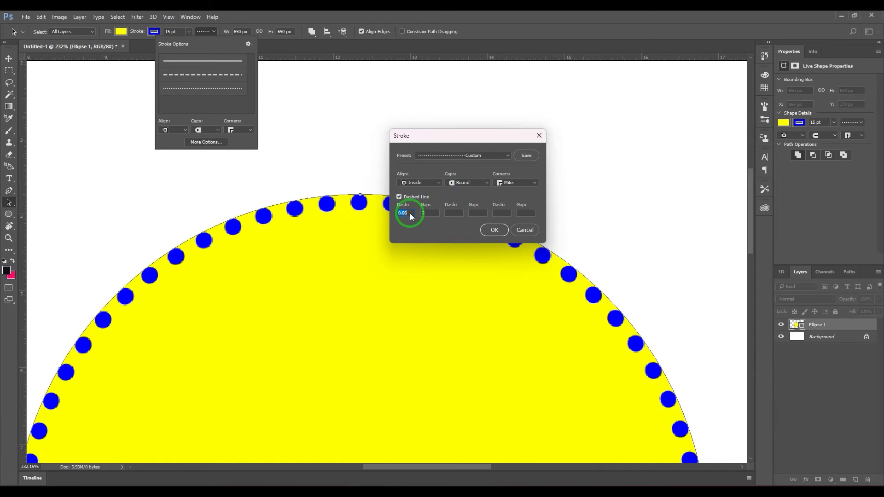
pyautogui.press('Up')
pyautogui.press('Up')
pyautogui.press('Up')
pyautogui.press('Up')
pyautogui.press('Up')
pyautogui.press('Up')
pyautogui.press('Up')
pyautogui.press('Up')
pyautogui.press('Up')
pyautogui.press('Up')
pyautogui.press('Up')
pyautogui.press('Up')
pyautogui.press('Up')
pyautogui.press('Up')
pyautogui.press('Up')
pyautogui.press('Up')
pyautogui.press('Up')
pyautogui.press('Up')
pyautogui.press('Up')
pyautogui.press('Up')
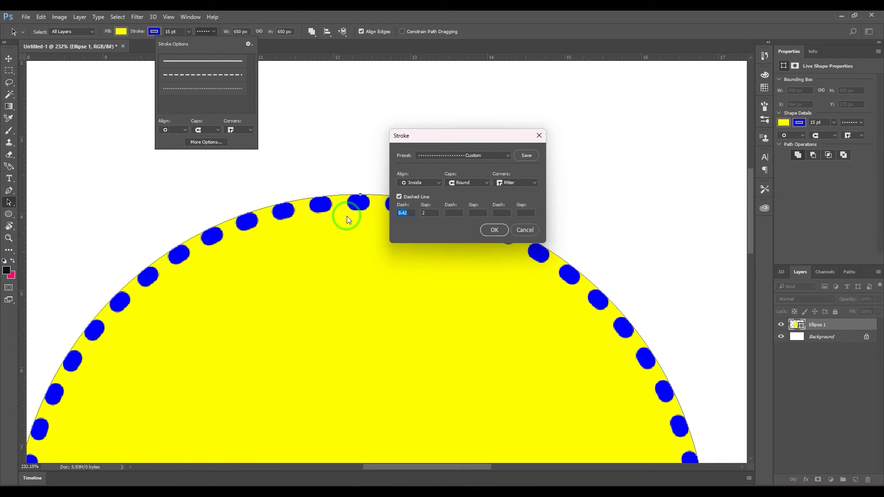
pyautogui.write('5')
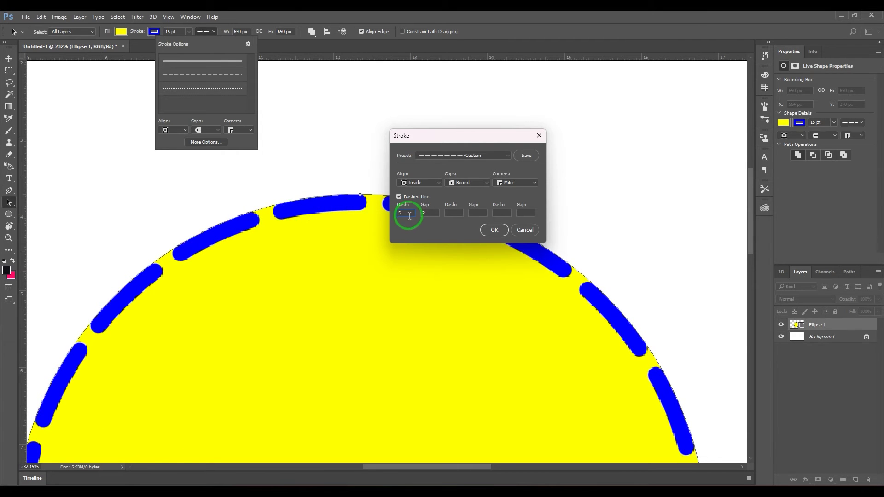
pyautogui.write('3')
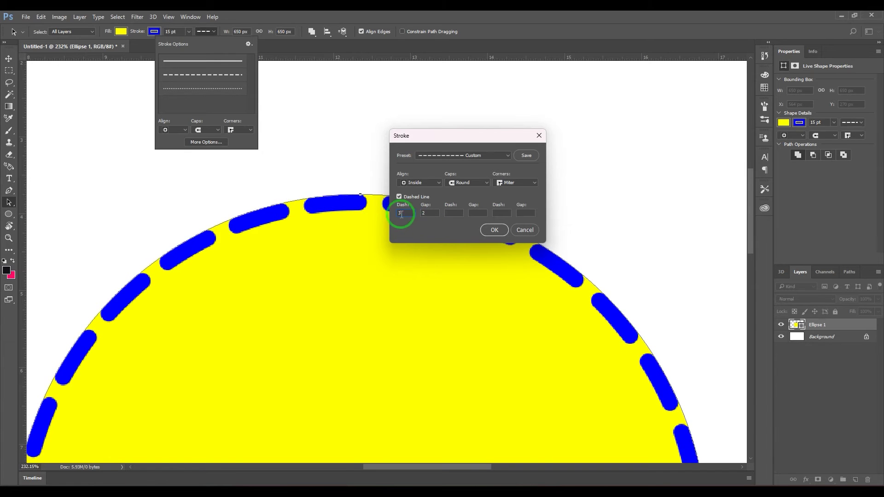
pyautogui.write('0')
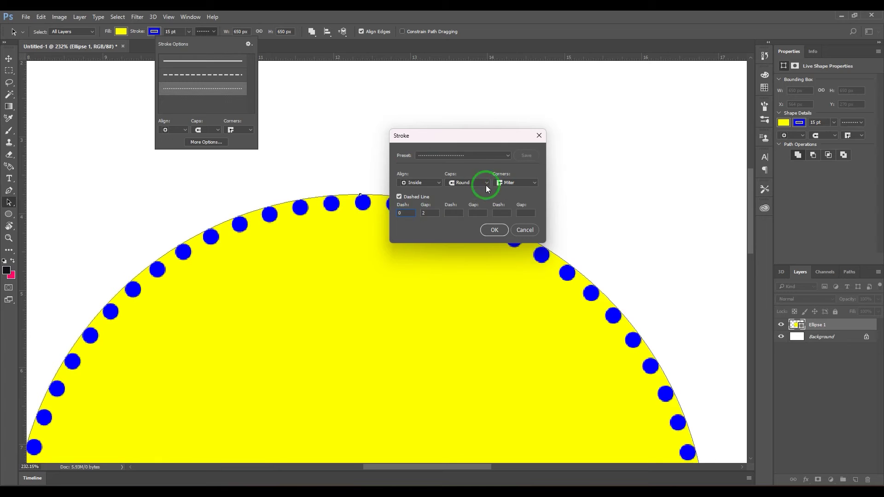
pyautogui.click(474, 183)
# Apply the round-dot stroke, then dismiss the reopened Stroke dialog unchanged.
pyautogui.click(491, 230)
pyautogui.click(248, 44)
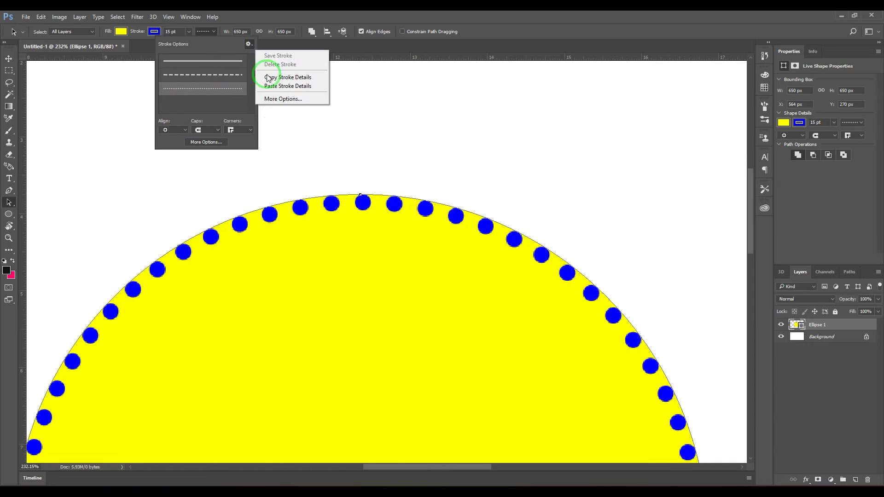
pyautogui.click(281, 98)
pyautogui.moveTo(462, 134); pyautogui.dragTo(472, 98)
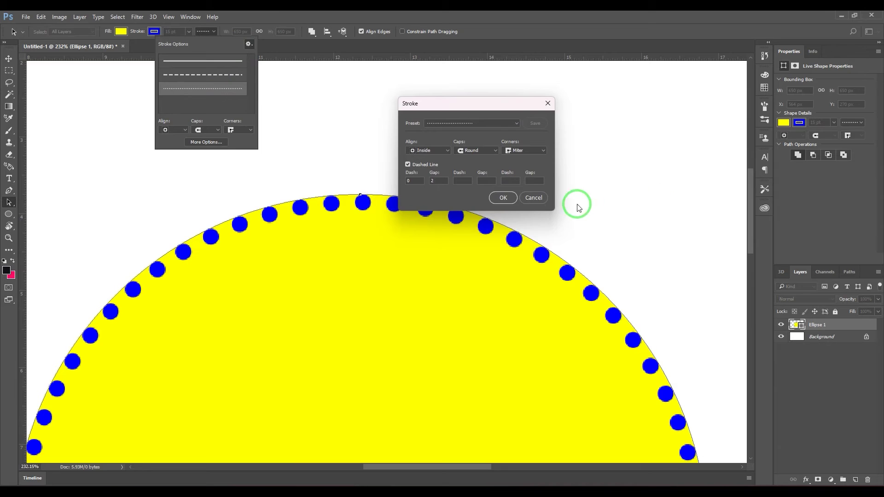
pyautogui.click(530, 199)
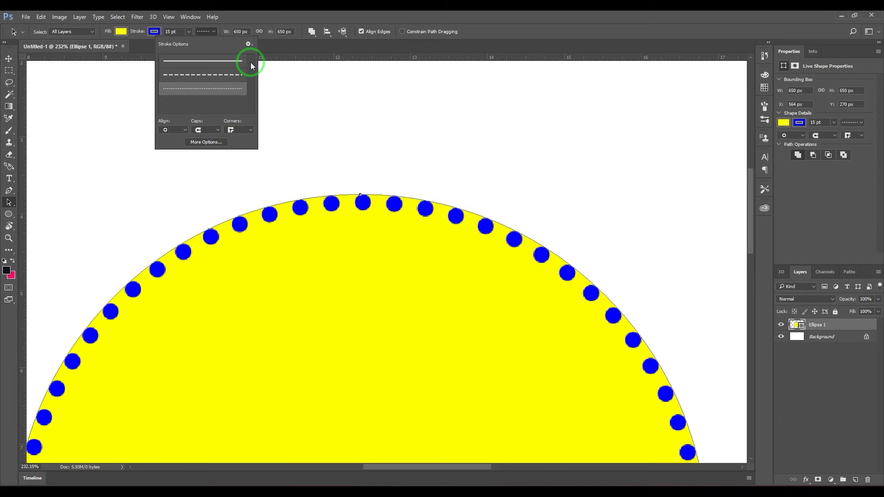
# Fit the image on screen and move the dotted circle up-left to X 516 px, Y 172 px.
pyautogui.click(267, 50)
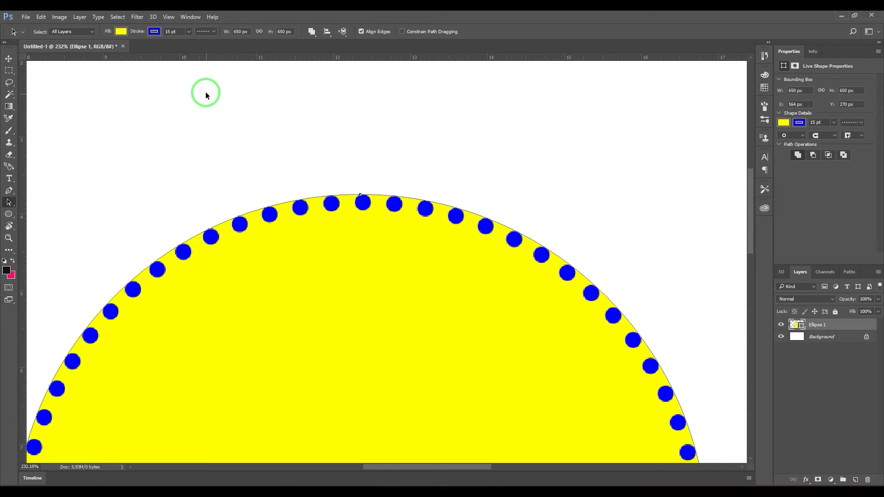
pyautogui.hotkey('ctrl', '0')
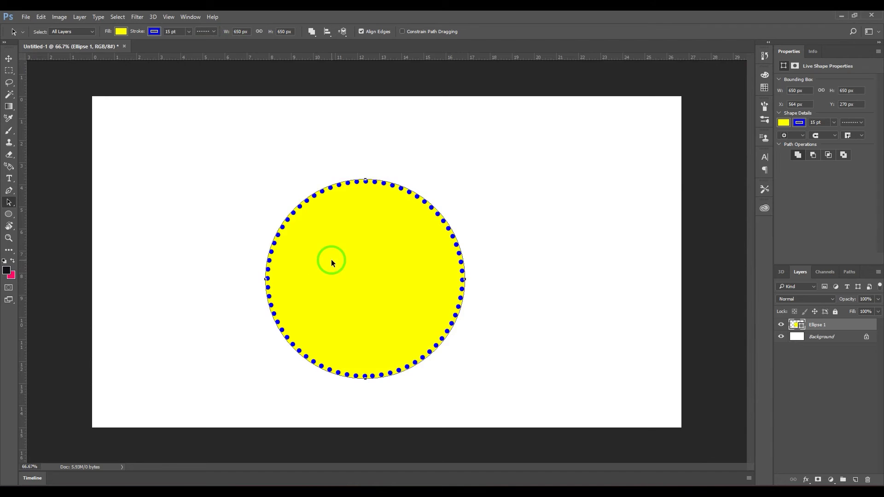
pyautogui.moveTo(387, 290); pyautogui.dragTo(385, 261)
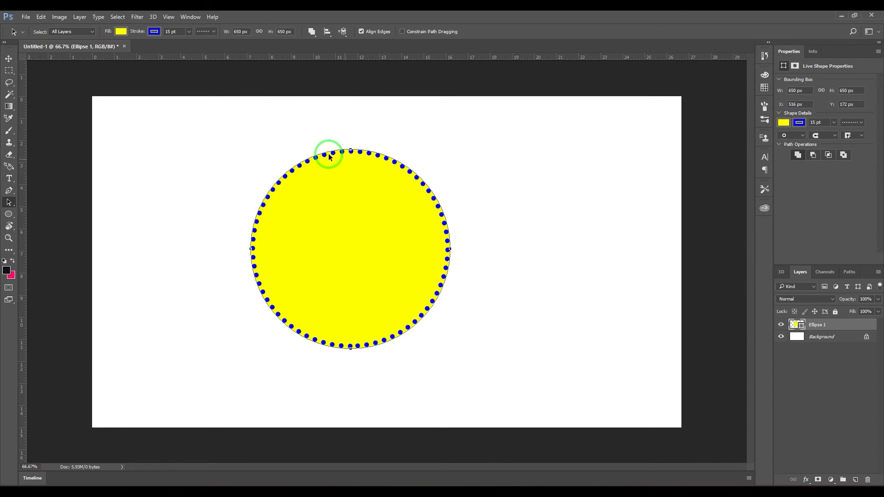
# Move the yellow Ellipse 1 circle down and right to X 609 px, Y 218 px.
pyautogui.click(9, 59)
pyautogui.click(424, 87)
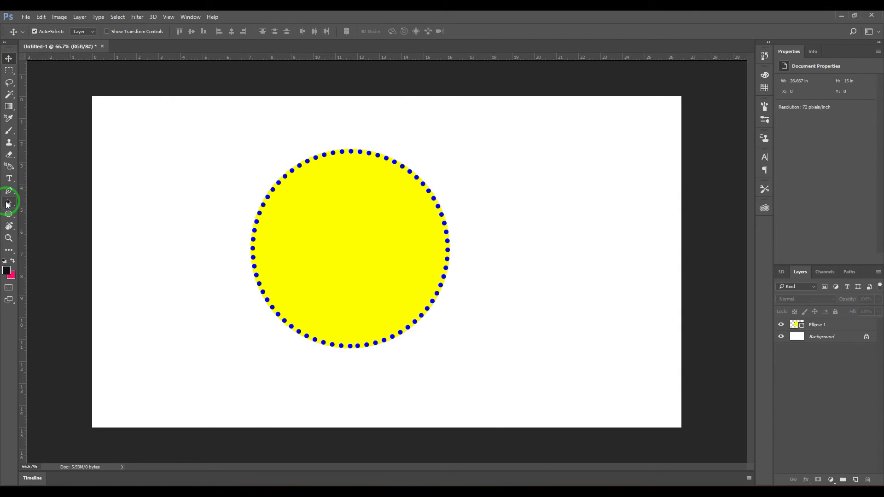
pyautogui.click(8, 203)
pyautogui.click(307, 220)
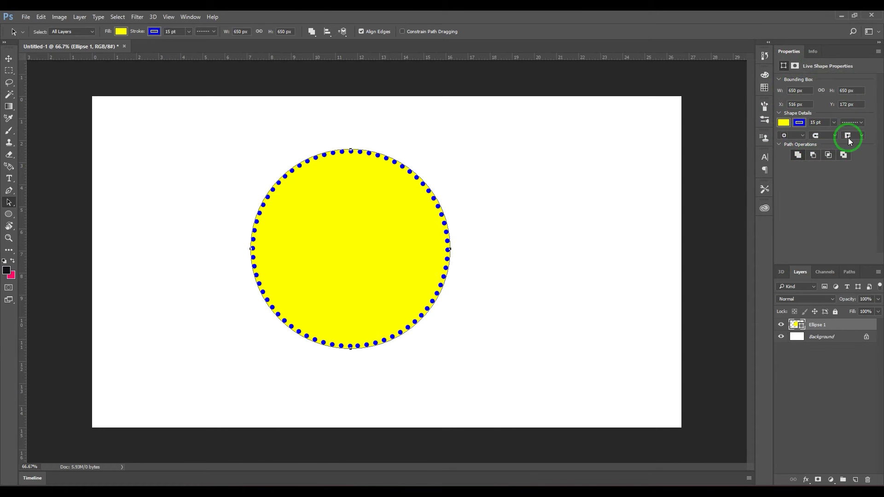
pyautogui.moveTo(363, 278); pyautogui.dragTo(365, 275)
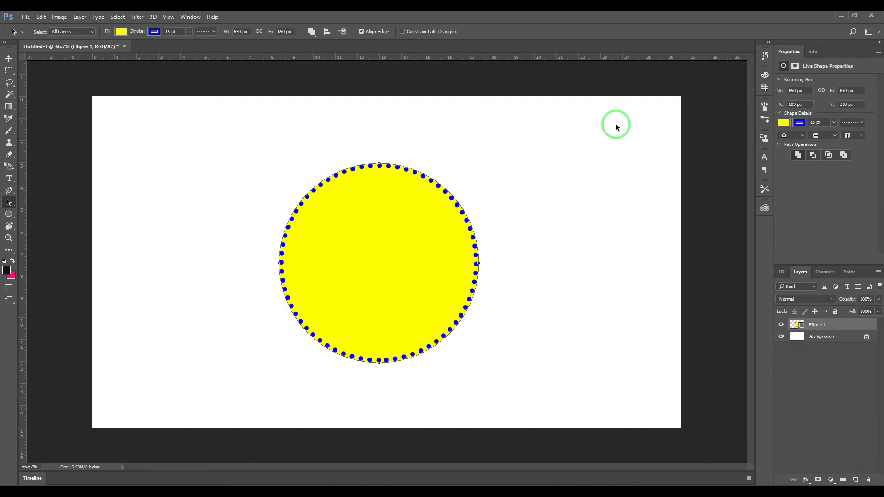
# Stretch the ellipse to 1500 px wide and drag it toward the left edge.
pyautogui.click(794, 90)
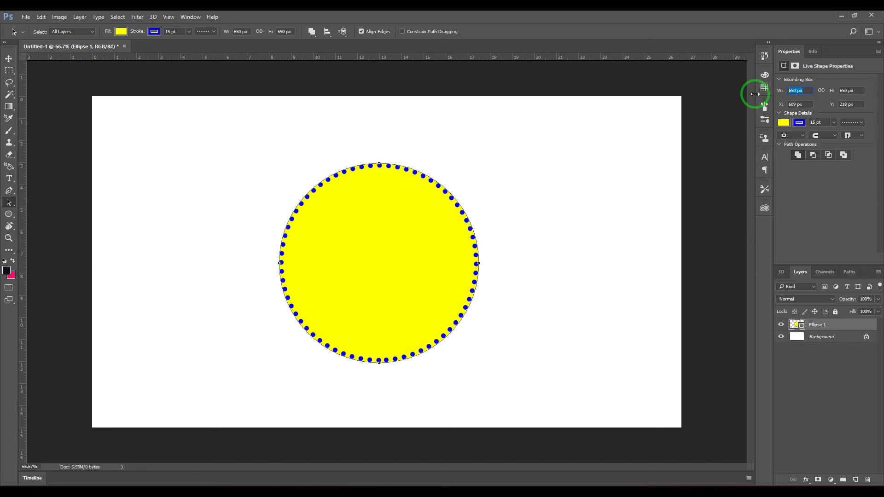
pyautogui.write('1500')
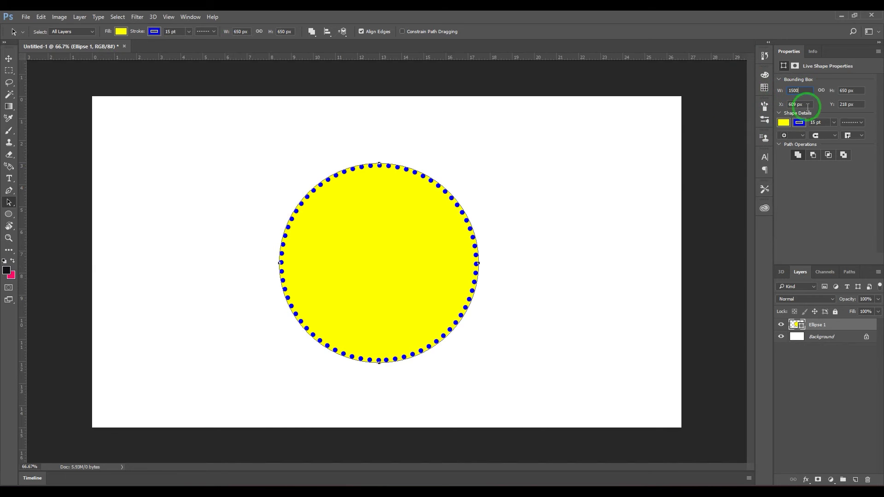
pyautogui.click(852, 90)
pyautogui.moveTo(591, 258); pyautogui.dragTo(456, 263)
# Position the wide ellipse at X 0 px, Y 0 px.
pyautogui.doubleClick(797, 104)
pyautogui.write('0')
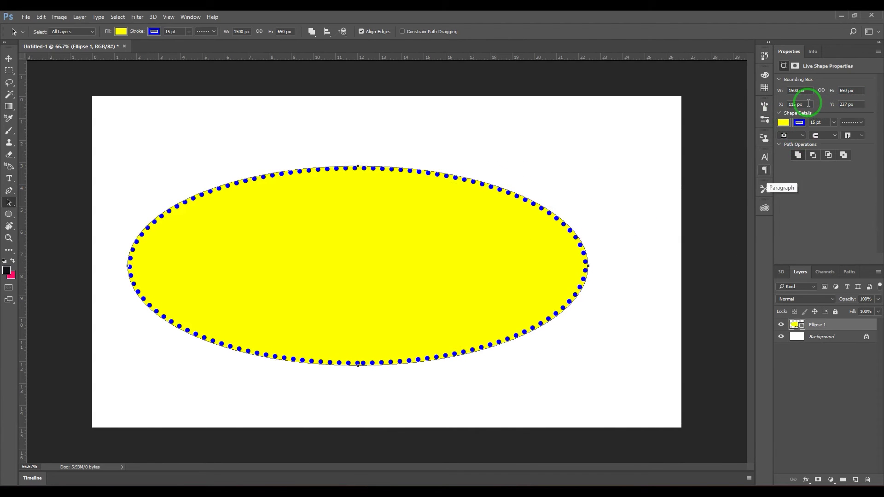
pyautogui.press('Return')
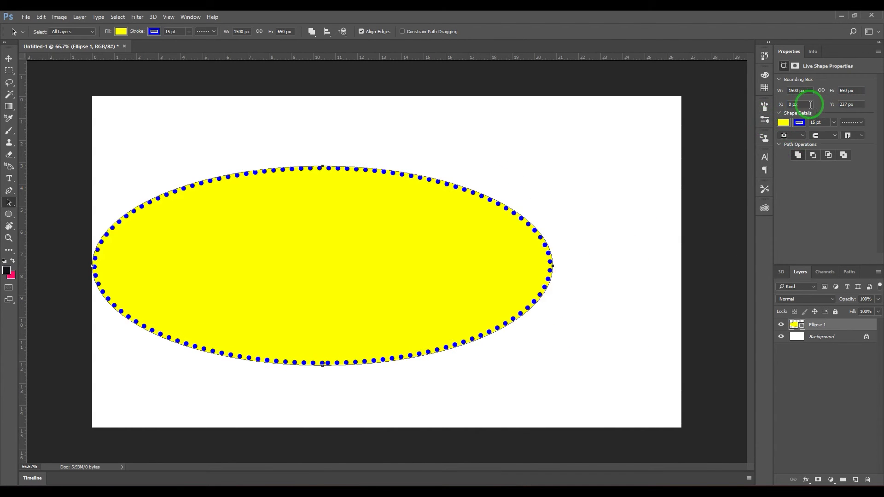
pyautogui.doubleClick(851, 104)
pyautogui.write('0')
pyautogui.press('Return')
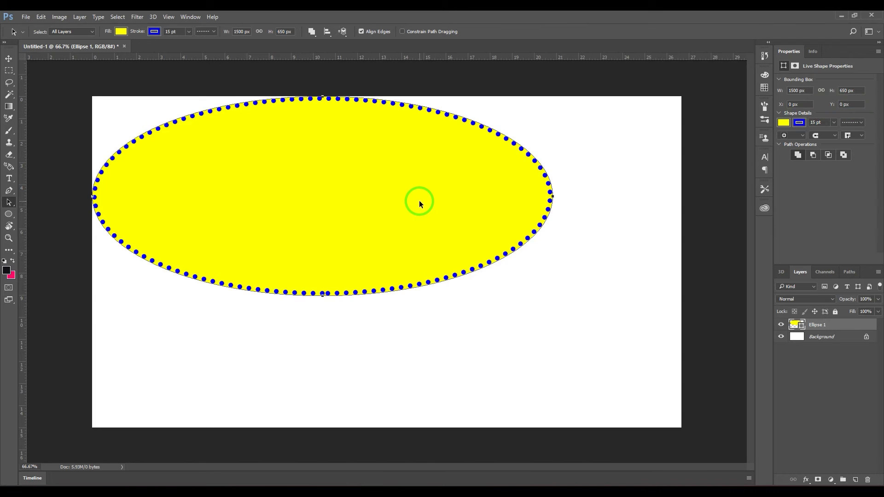
# Drag the ellipse down and right, then delete the Ellipse 1 shape layer.
pyautogui.moveTo(384, 184); pyautogui.dragTo(448, 215)
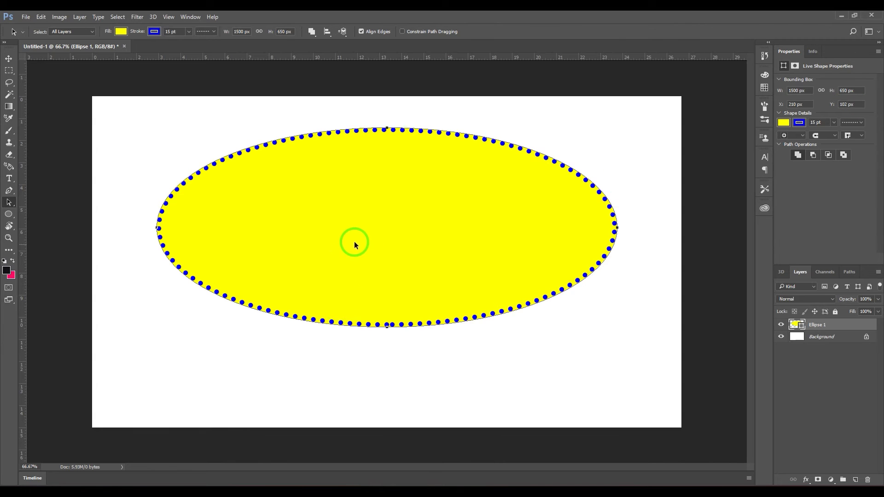
pyautogui.moveTo(349, 255); pyautogui.dragTo(346, 264)
pyautogui.press('Delete')
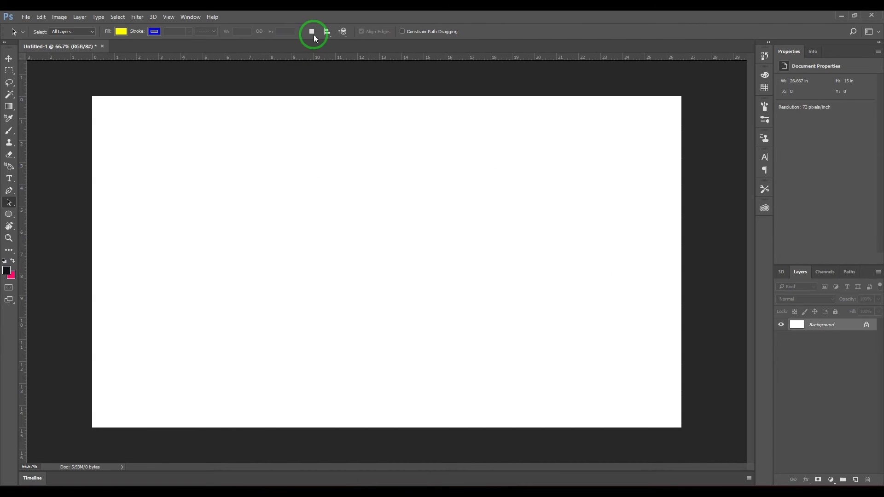
# Set a solid 5 pt stroke and draw a 516 px yellow circle left of centre.
pyautogui.click(8, 214)
pyautogui.click(173, 33)
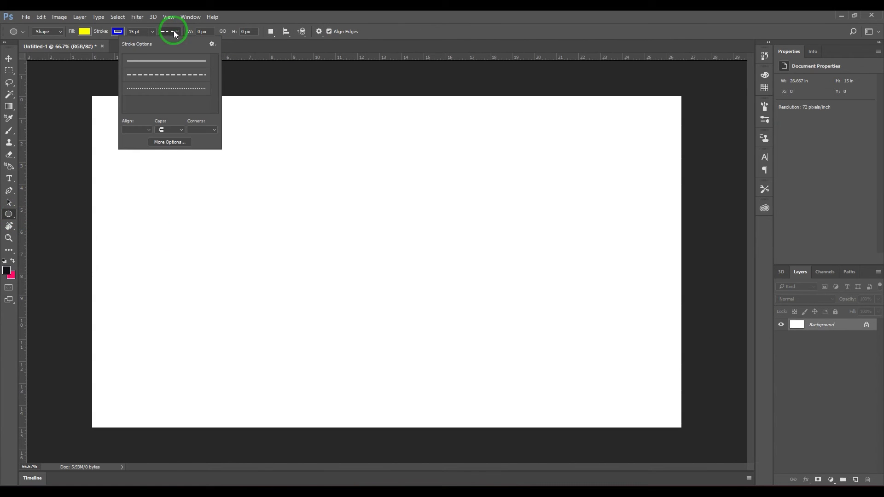
pyautogui.click(164, 62)
pyautogui.click(266, 13)
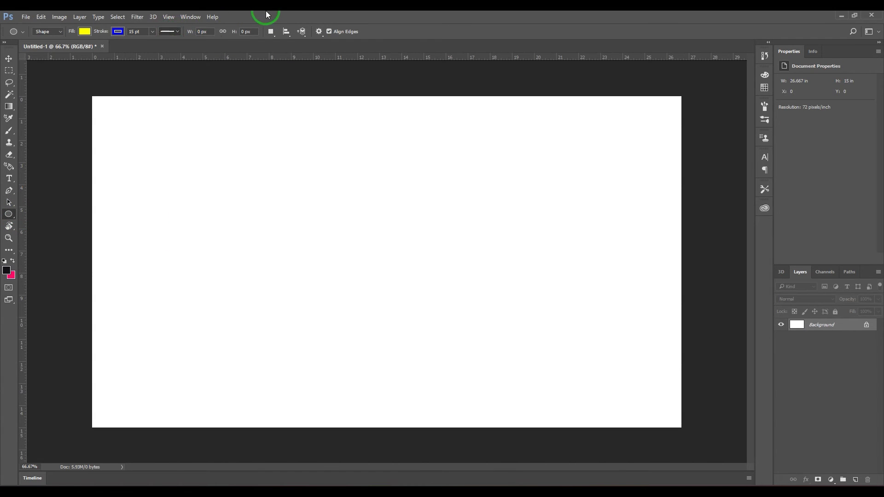
pyautogui.write('5')
pyautogui.press('Return')
pyautogui.moveTo(212, 141); pyautogui.dragTo(371, 300)
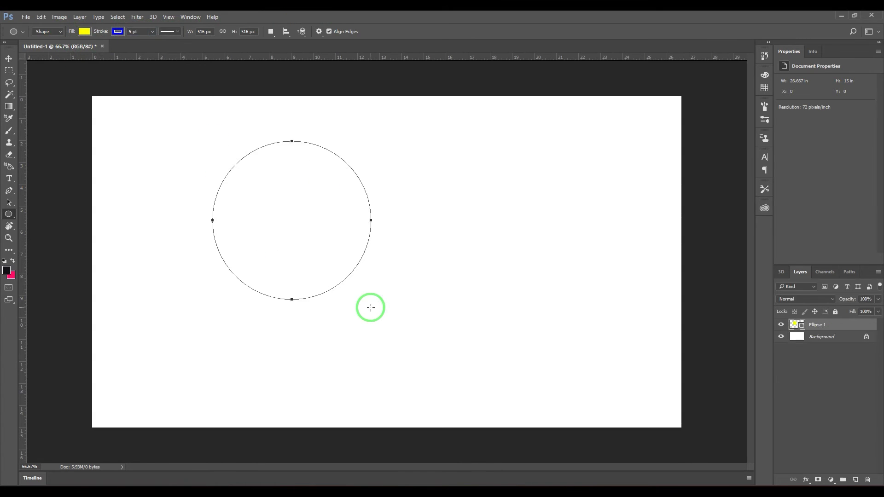
pyautogui.click(270, 31)
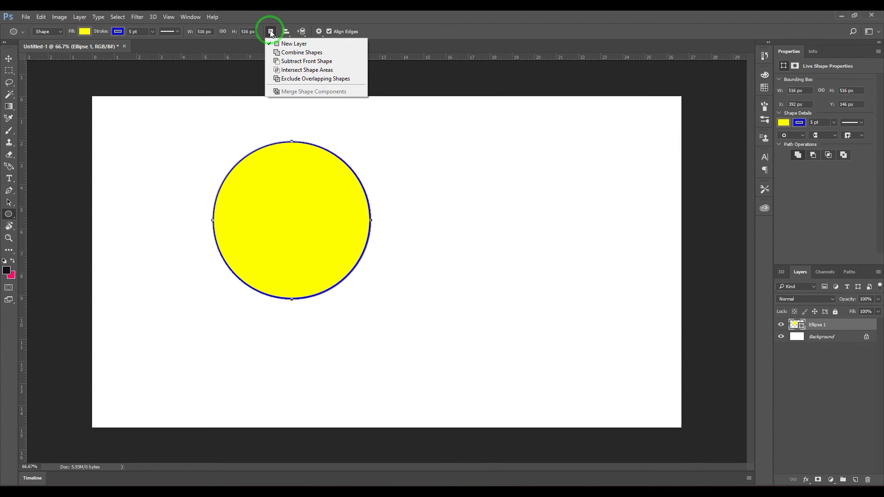
# Combine a second overlapping circle with the first and draw a smaller third circle.
pyautogui.click(309, 56)
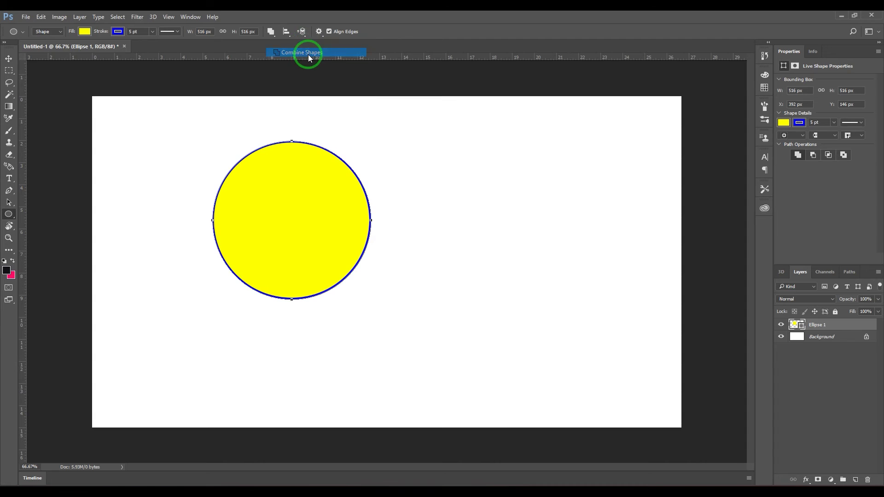
pyautogui.moveTo(341, 186); pyautogui.dragTo(480, 324)
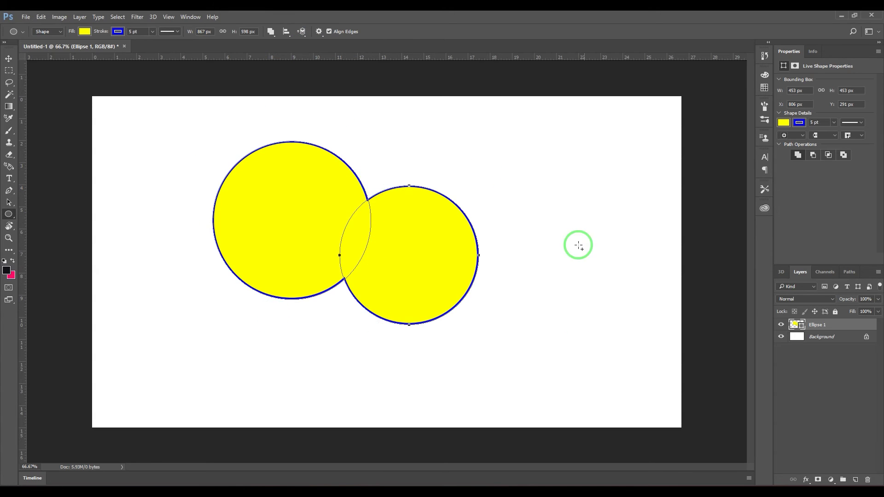
pyautogui.moveTo(342, 160); pyautogui.dragTo(434, 252)
# Set the small circle and new ellipses to Subtract Front Shape.
pyautogui.click(267, 35)
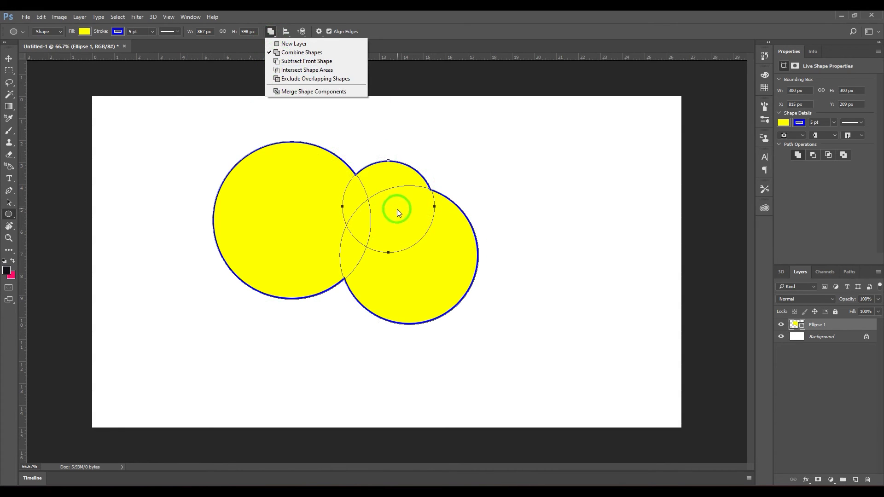
pyautogui.click(281, 61)
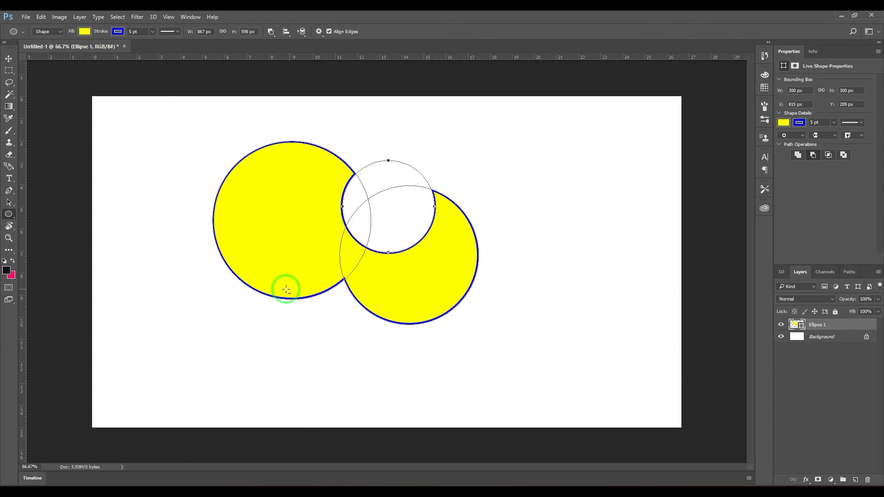
pyautogui.press('a')
pyautogui.click(10, 214)
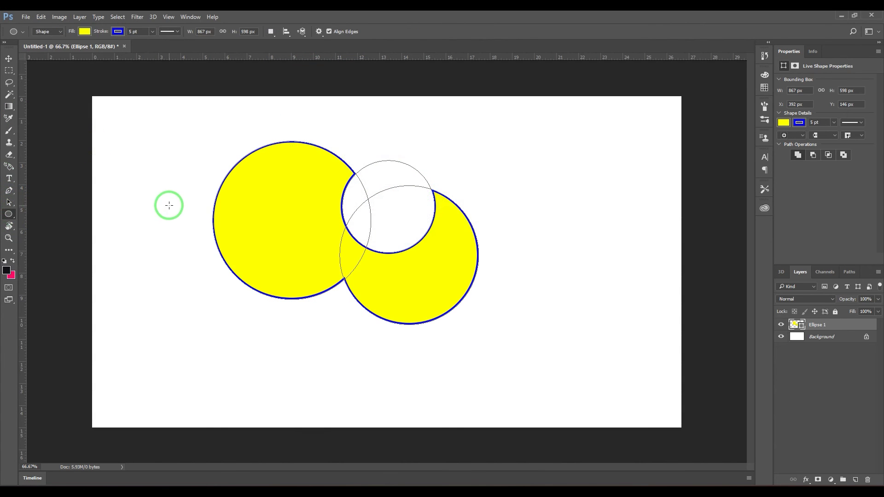
pyautogui.click(270, 33)
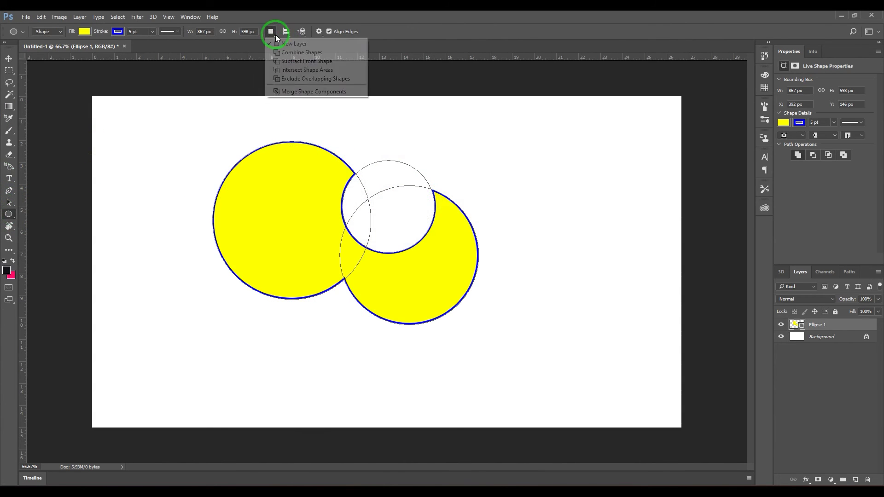
pyautogui.click(285, 61)
# Cut circular bites from the upper left, bottom and right of the shape.
pyautogui.moveTo(175, 138); pyautogui.dragTo(276, 229)
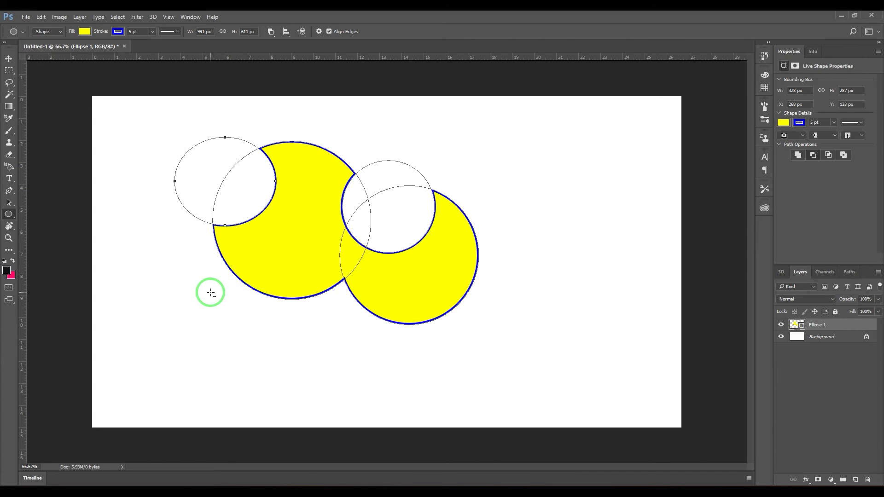
pyautogui.moveTo(183, 260); pyautogui.dragTo(320, 391)
pyautogui.moveTo(509, 379); pyautogui.dragTo(401, 272)
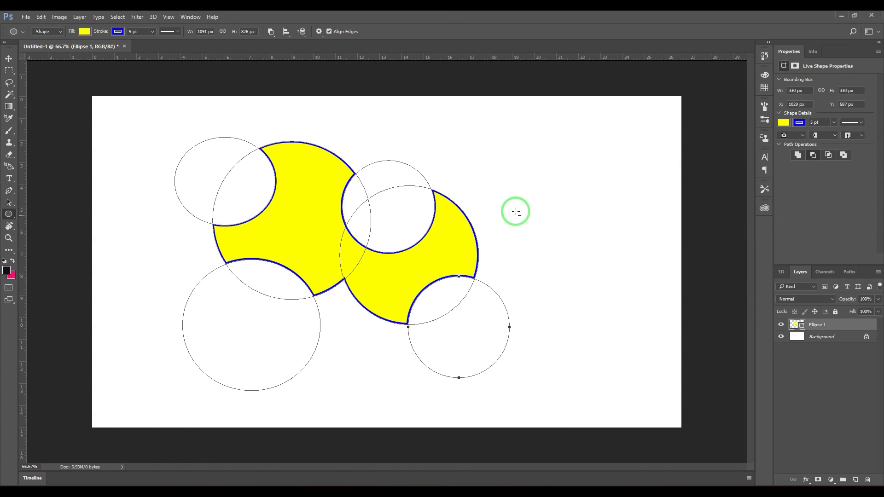
pyautogui.moveTo(499, 167); pyautogui.dragTo(429, 236)
pyautogui.hotkey('ctrl', 'alt', 'z')
pyautogui.hotkey('ctrl', 'alt', 'z')
pyautogui.moveTo(502, 168); pyautogui.dragTo(541, 271)
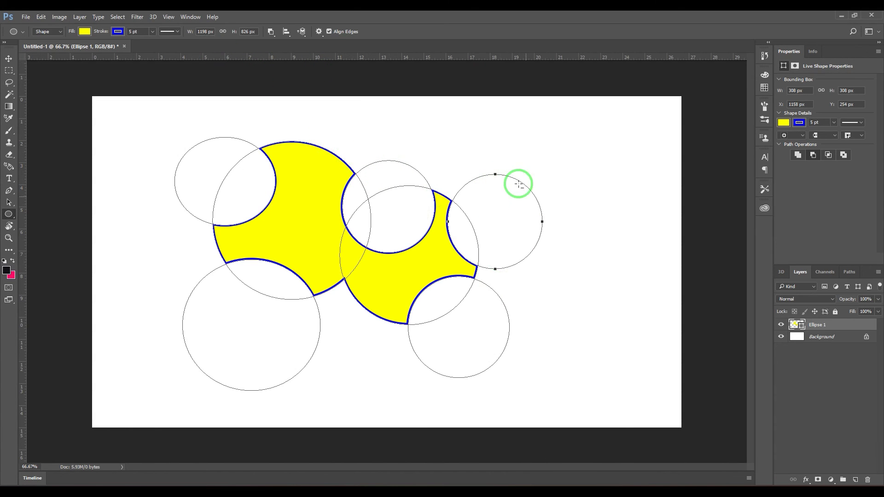
pyautogui.click(9, 202)
pyautogui.moveTo(473, 142); pyautogui.dragTo(529, 206)
# Send the rightmost cutting circle to the back, then bring it forward again.
pyautogui.click(343, 32)
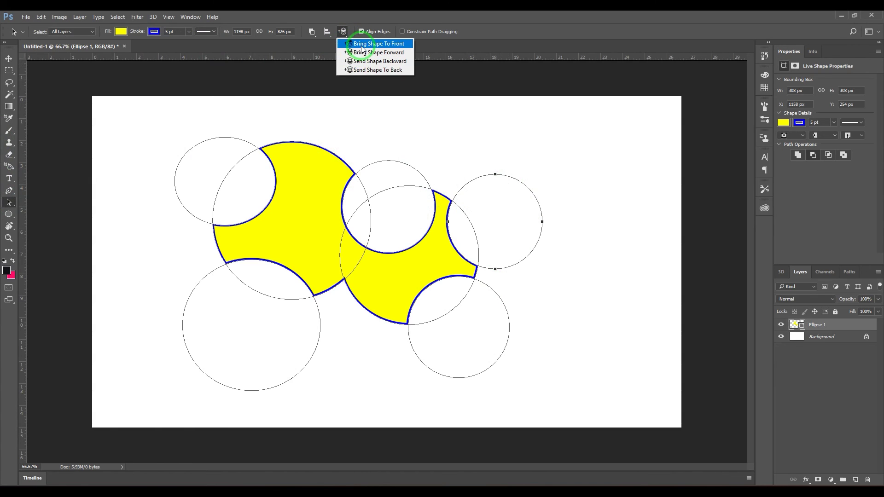
pyautogui.click(367, 69)
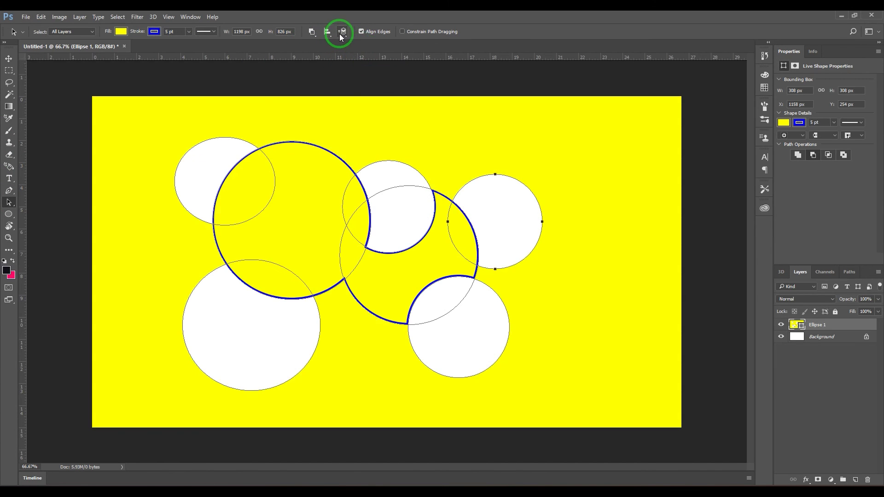
pyautogui.click(342, 31)
pyautogui.click(364, 53)
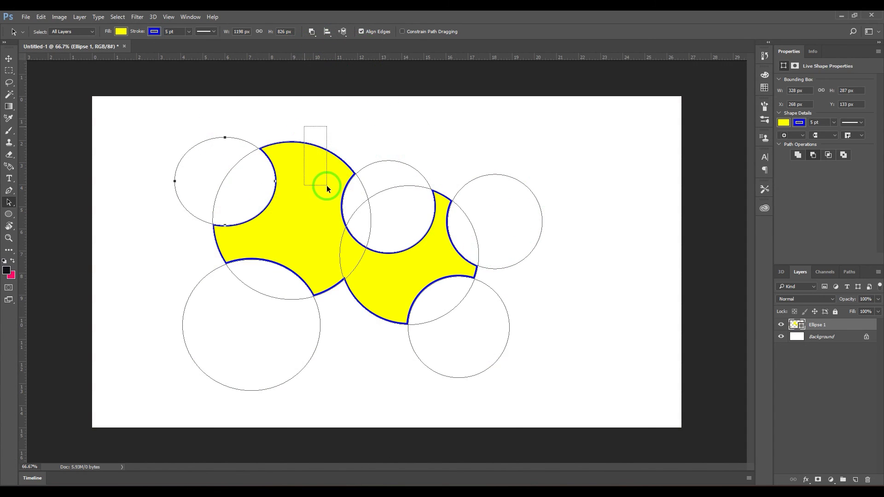
# Align the three upper cutting circles along their top edges.
pyautogui.moveTo(384, 147); pyautogui.dragTo(405, 174)
pyautogui.moveTo(489, 161); pyautogui.dragTo(508, 193)
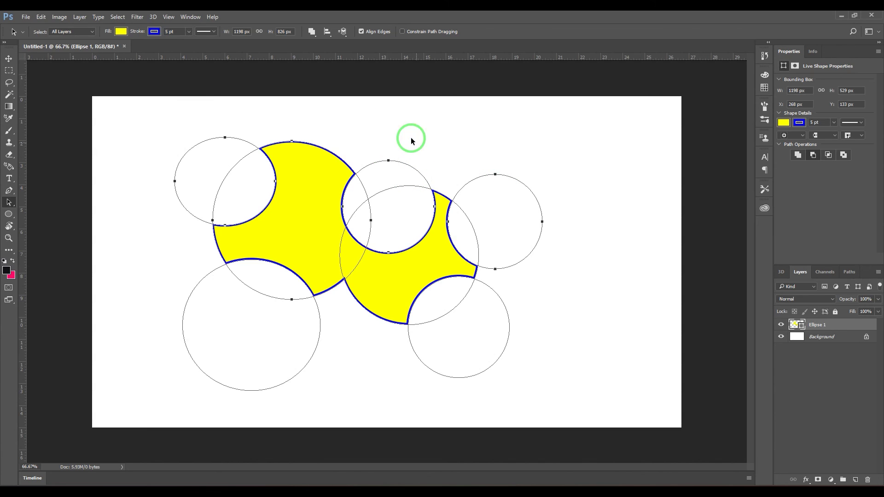
pyautogui.click(332, 38)
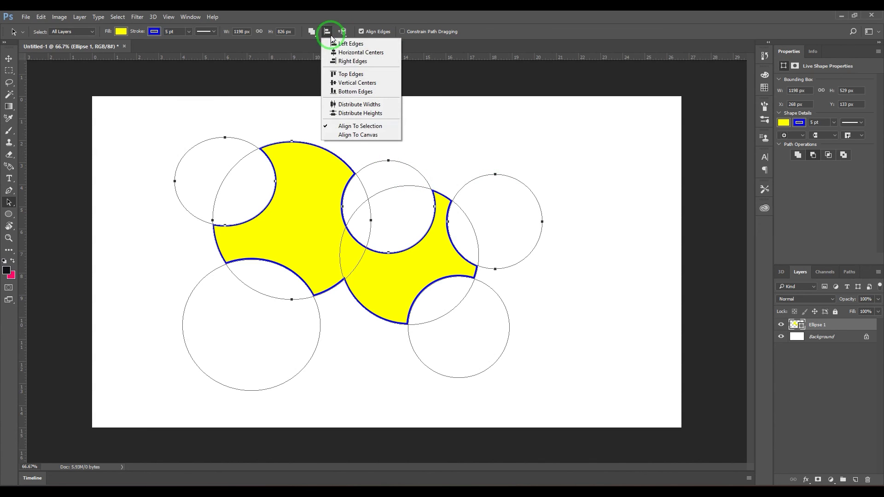
pyautogui.click(348, 75)
# Move the three lower cutting circles up over the shape, then reselect all paths.
pyautogui.click(335, 305)
pyautogui.moveTo(206, 321); pyautogui.dragTo(278, 357)
pyautogui.hotkey('ctrl', 'z')
pyautogui.keyDown('shift'); pyautogui.click(368, 307); pyautogui.keyUp('shift')
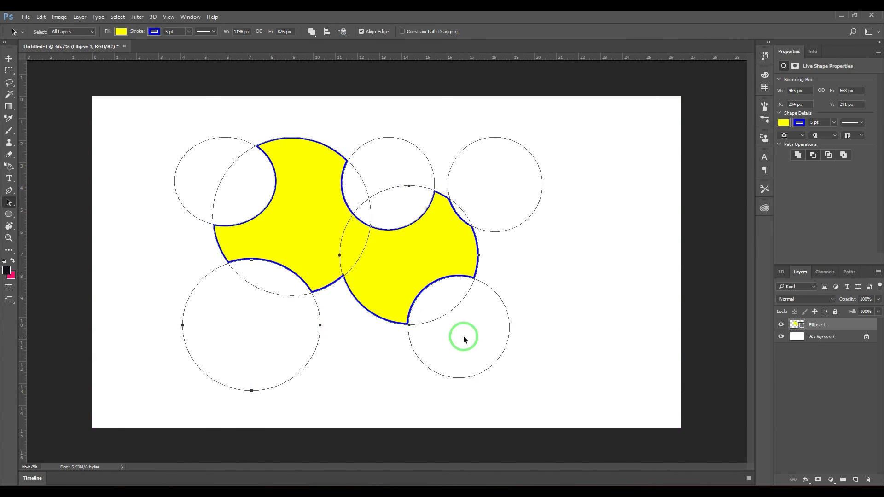
pyautogui.keyDown('shift'); pyautogui.click(505, 341); pyautogui.keyUp('shift')
pyautogui.click(326, 31)
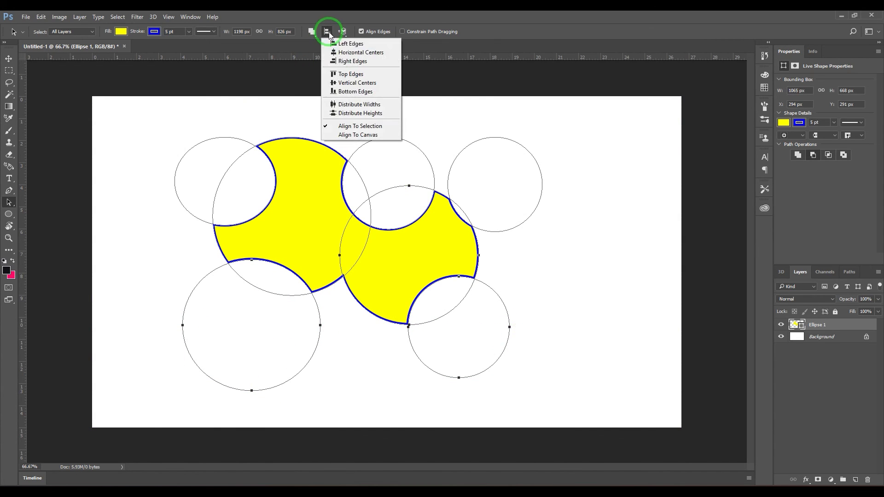
pyautogui.moveTo(430, 339); pyautogui.dragTo(386, 318)
pyautogui.click(396, 325)
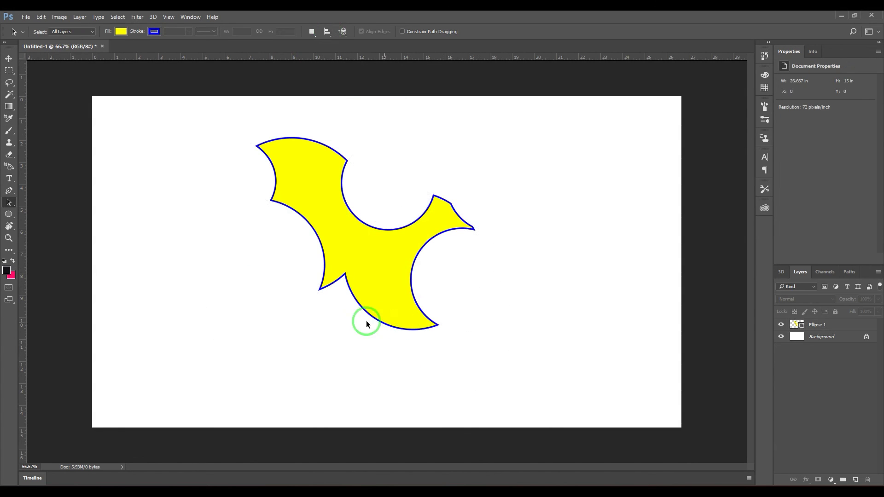
pyautogui.moveTo(105, 119); pyautogui.dragTo(556, 361)
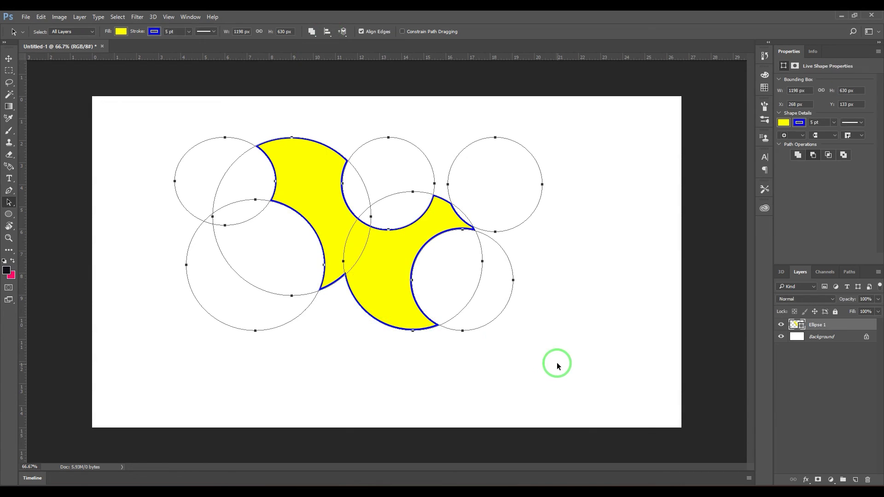